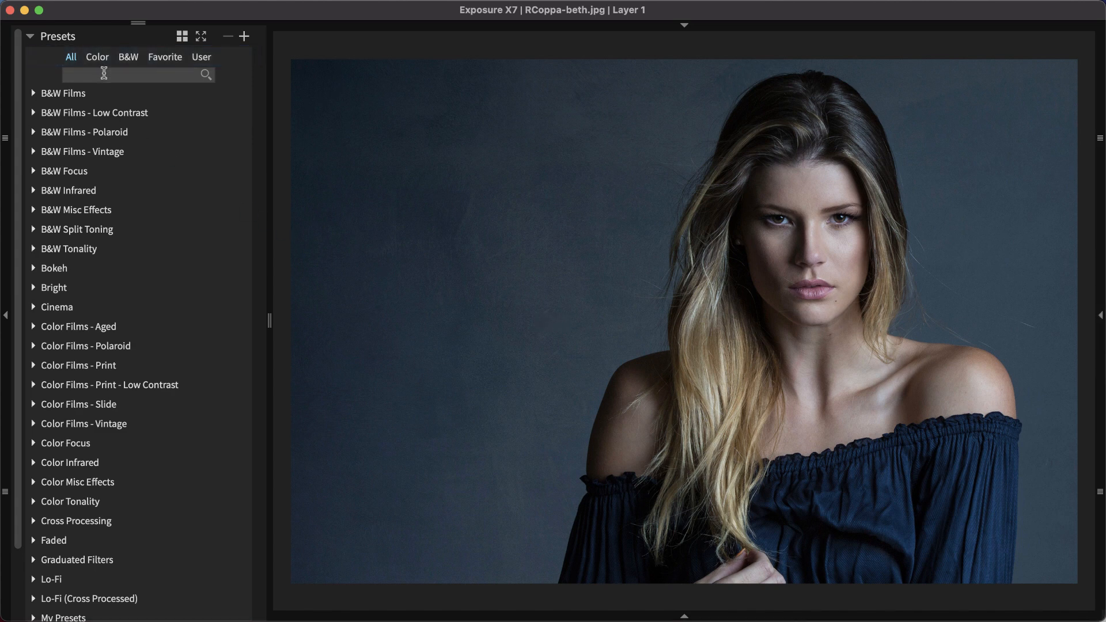
Filter the preset list to Color presets and expand the Bright category.
left_click(98, 57)
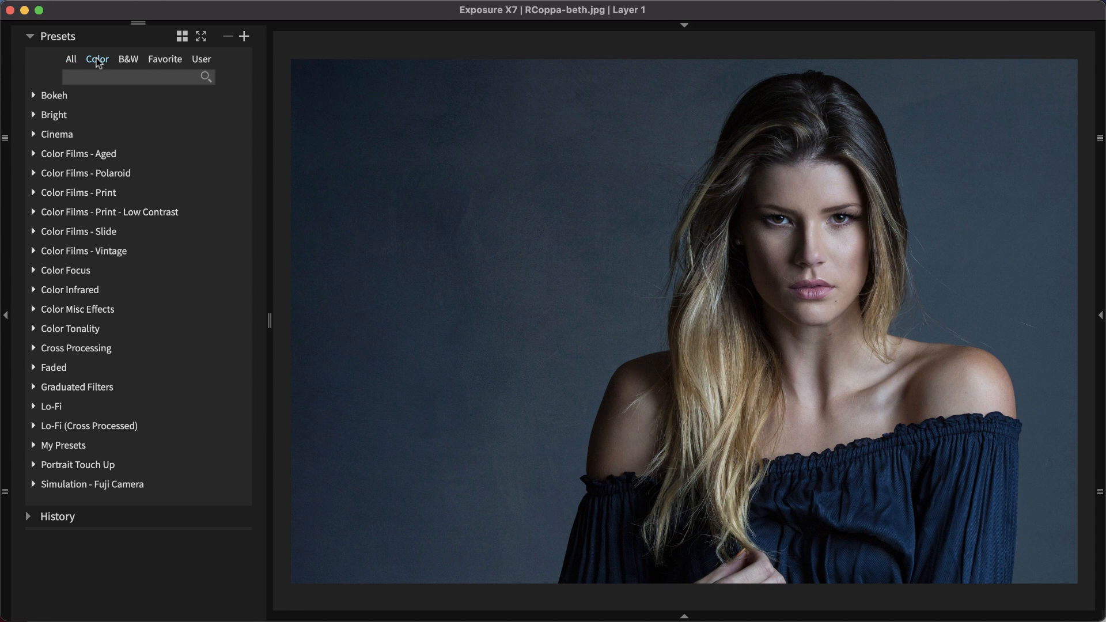
left_click(68, 116)
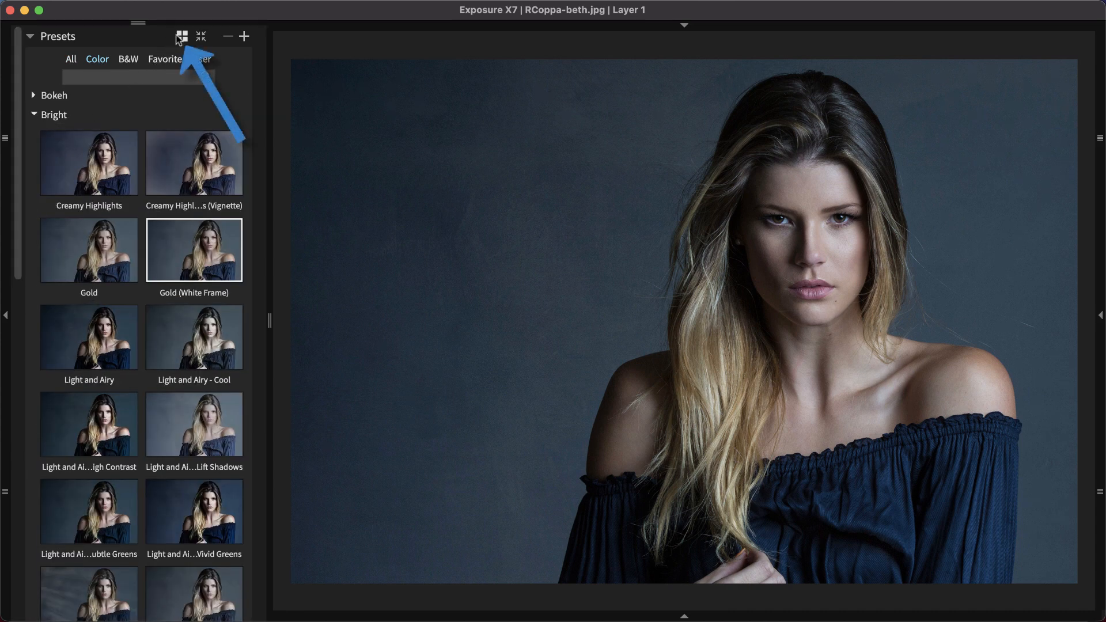
Cycle the preset display through text list, large thumbnails and two-column thumbnails, and collapse all categories.
left_click(181, 37)
left_click(181, 37)
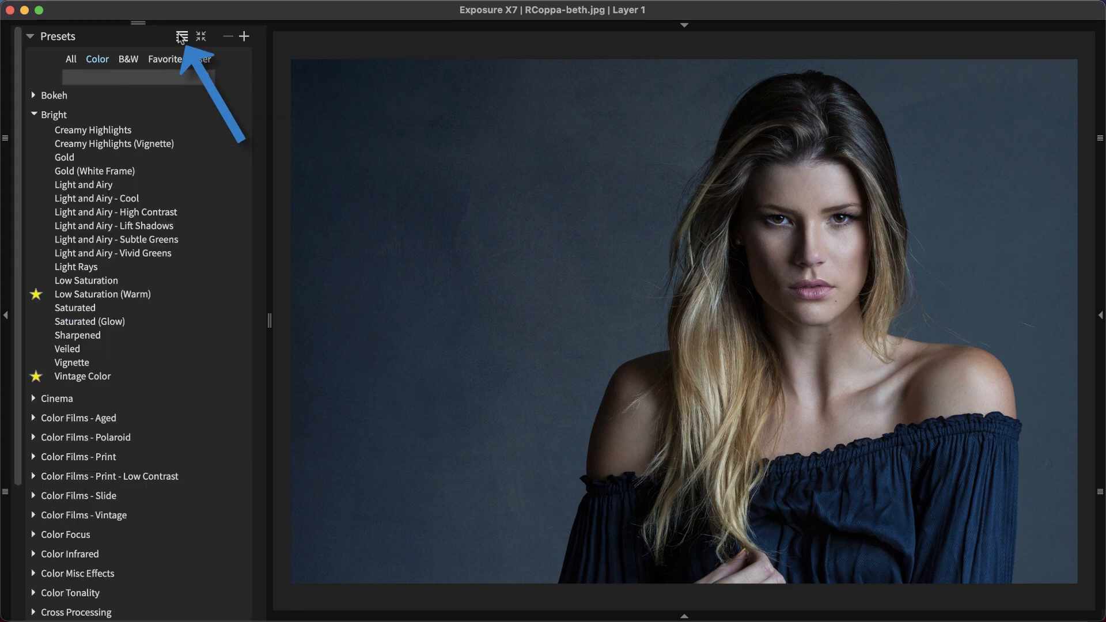
left_click(181, 37)
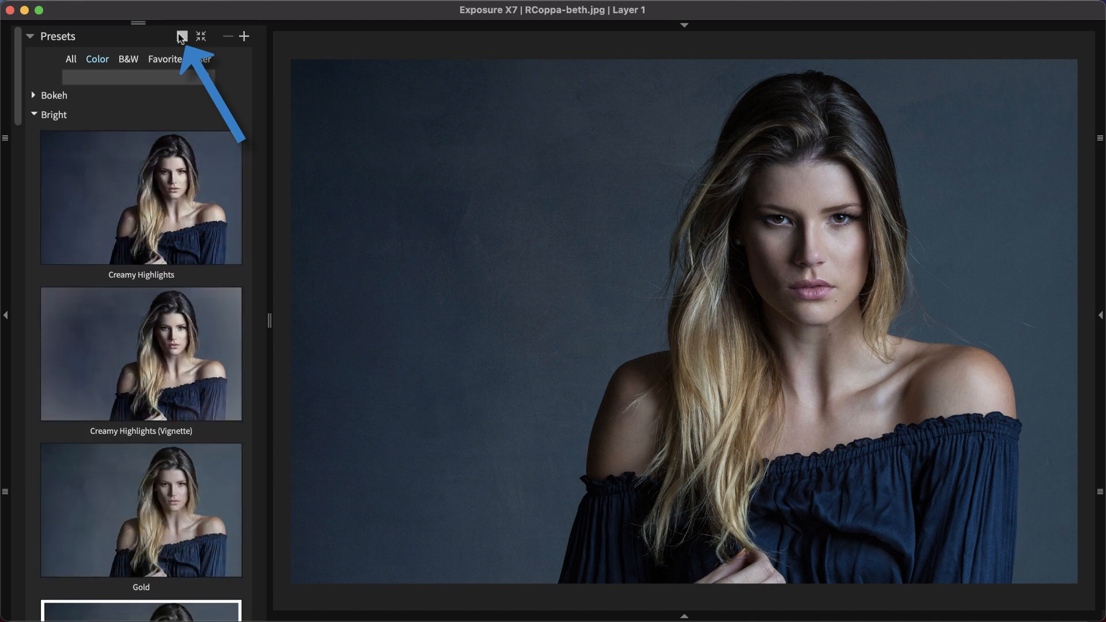
left_click(181, 36)
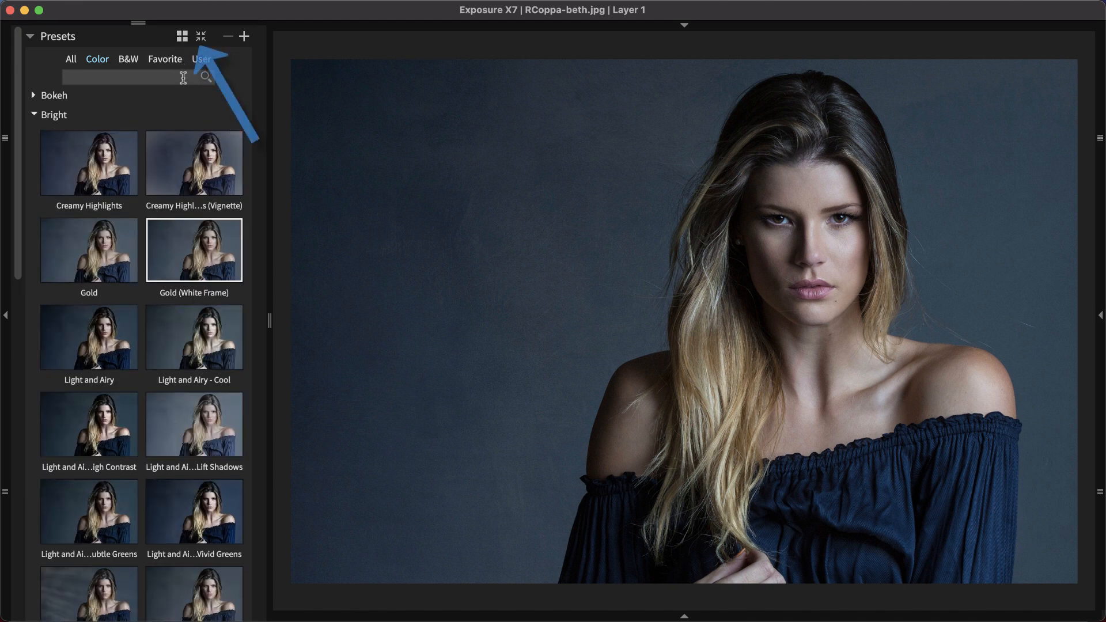
left_click(201, 37)
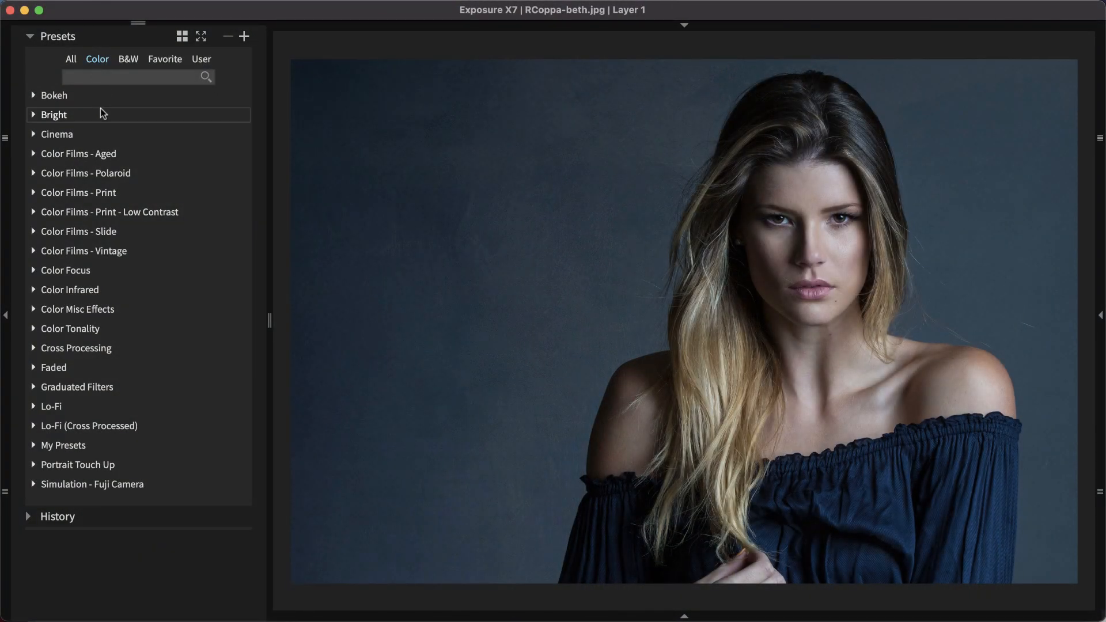
Browse the Color Films - Print presets and preview Fuji Pro 400H on the portrait of the woman.
left_click(88, 193)
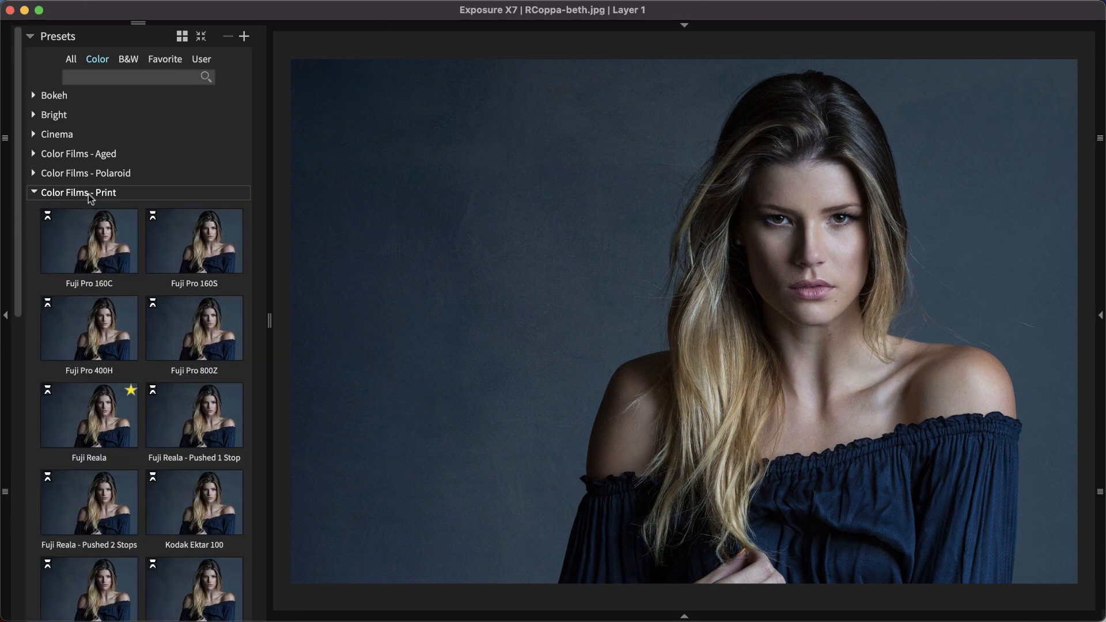
scroll(88, 193, "down", 3)
scroll(88, 196, "down", 2)
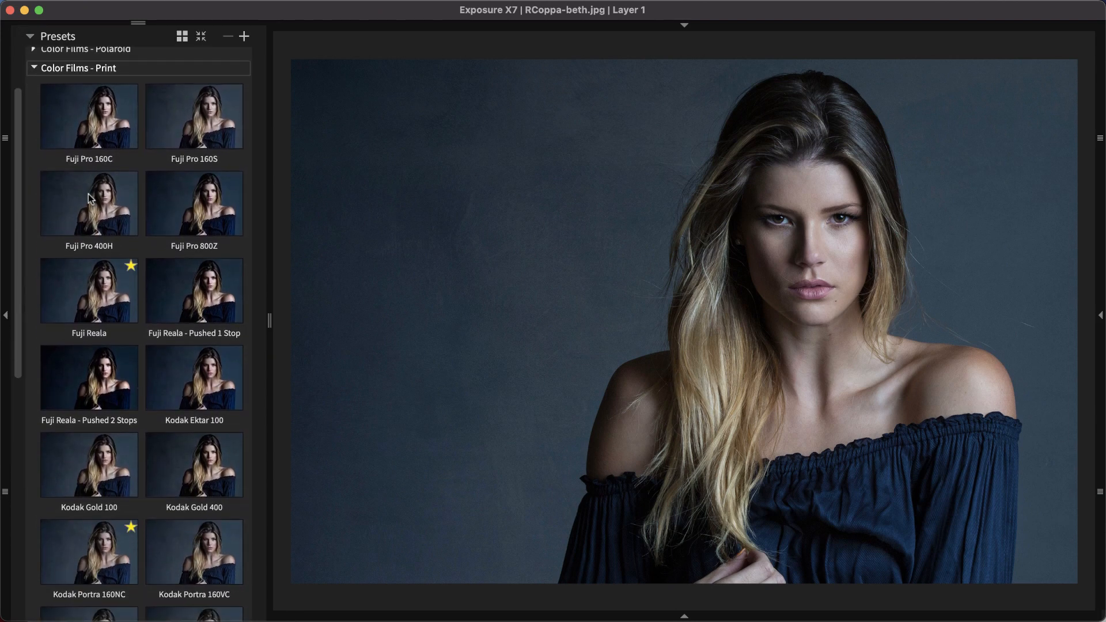
left_click(77, 162)
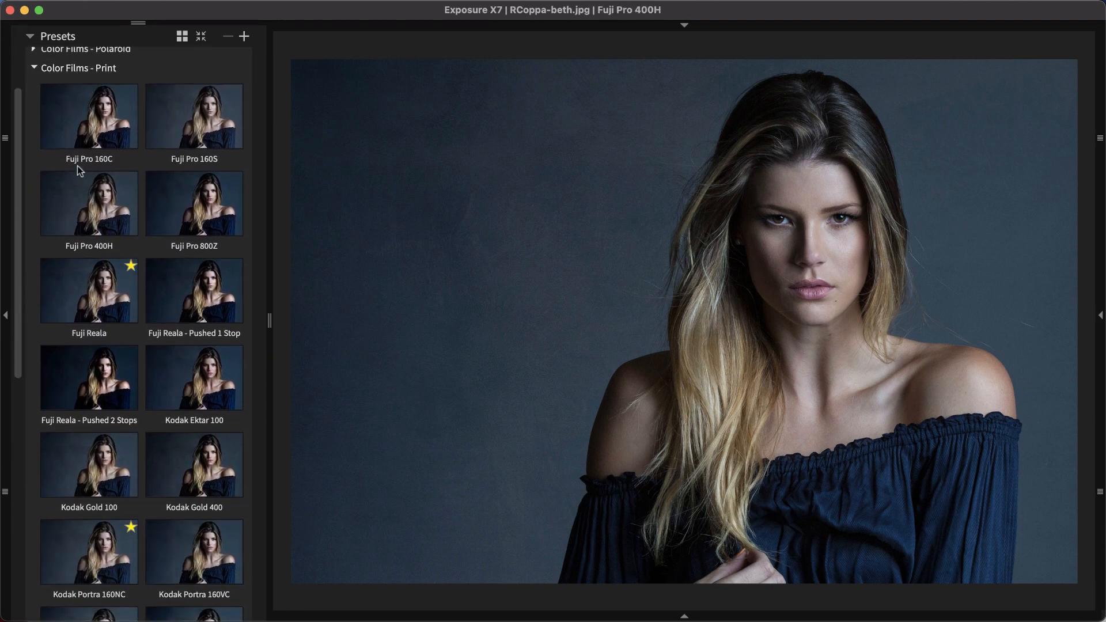
left_click(64, 71)
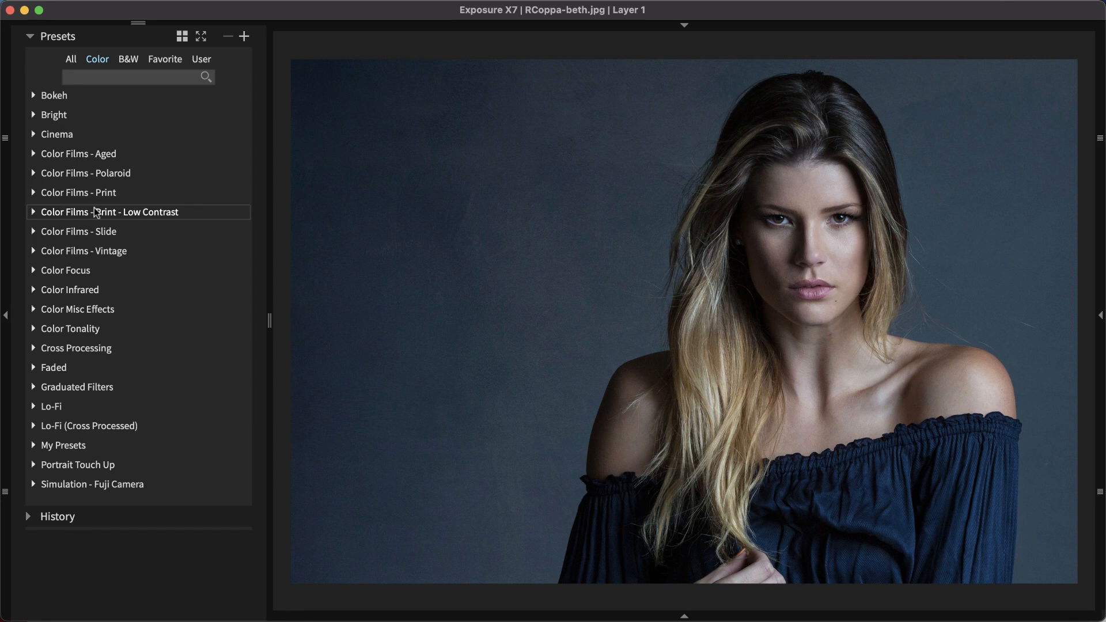
Browse the Color Films - Print - Low Contrast presets, preview Kodak Ektar 100 and choose Kodak Portra 160NC.
left_click(96, 213)
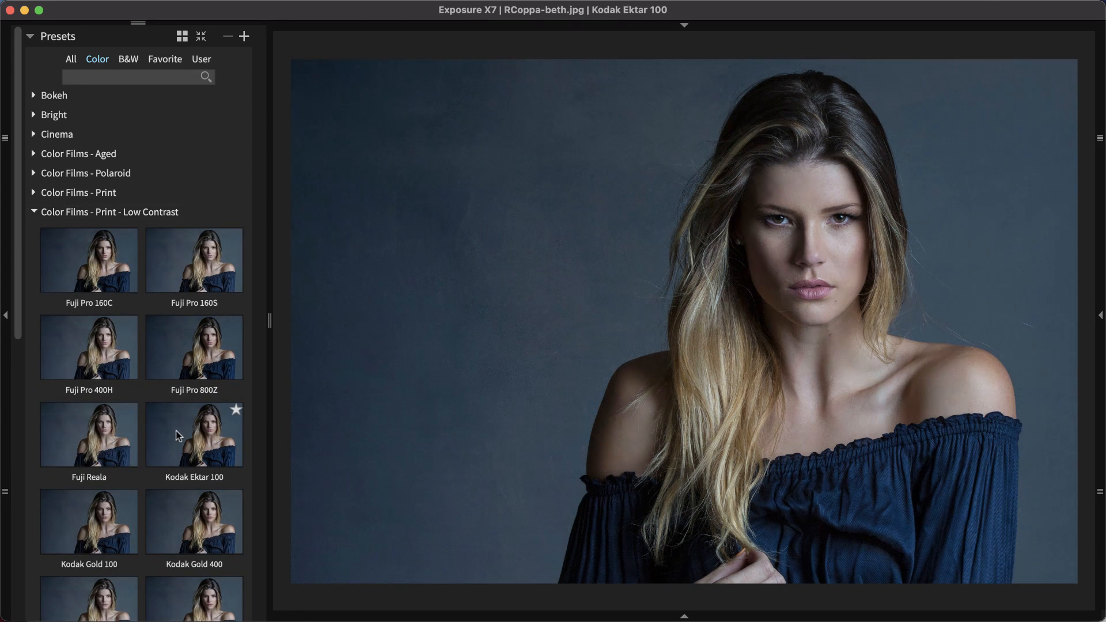
scroll(175, 430, "down", 5)
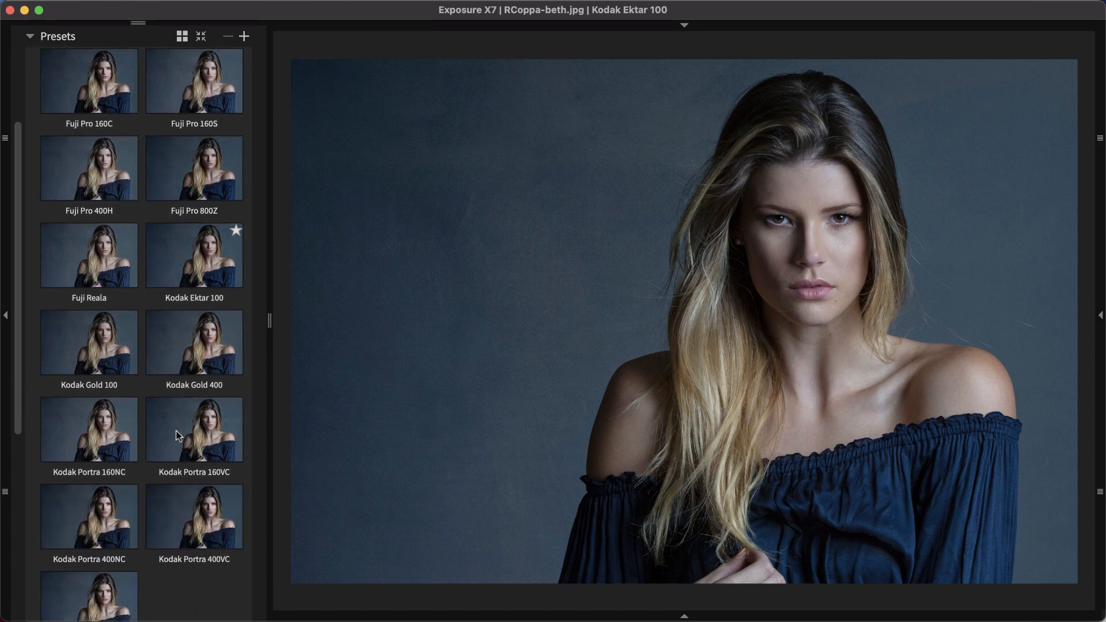
left_click(110, 437)
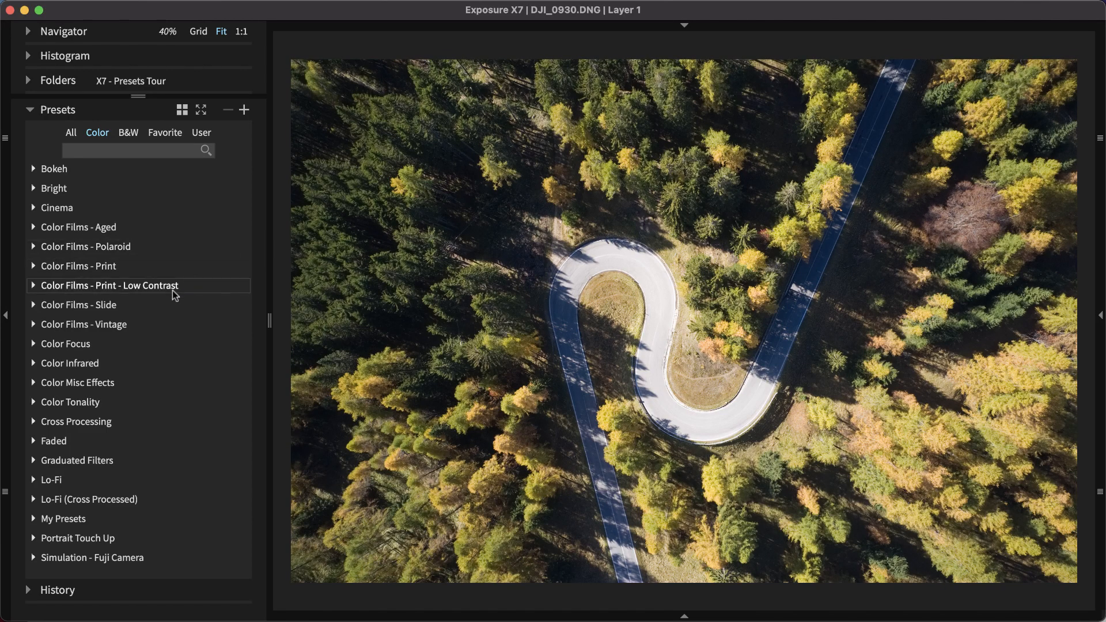
Apply the Kodak Kodachrome 25 (sharp) preset from Color Films - Slide to the aerial forest road photo.
left_click(130, 310)
scroll(150, 294, "down", 5)
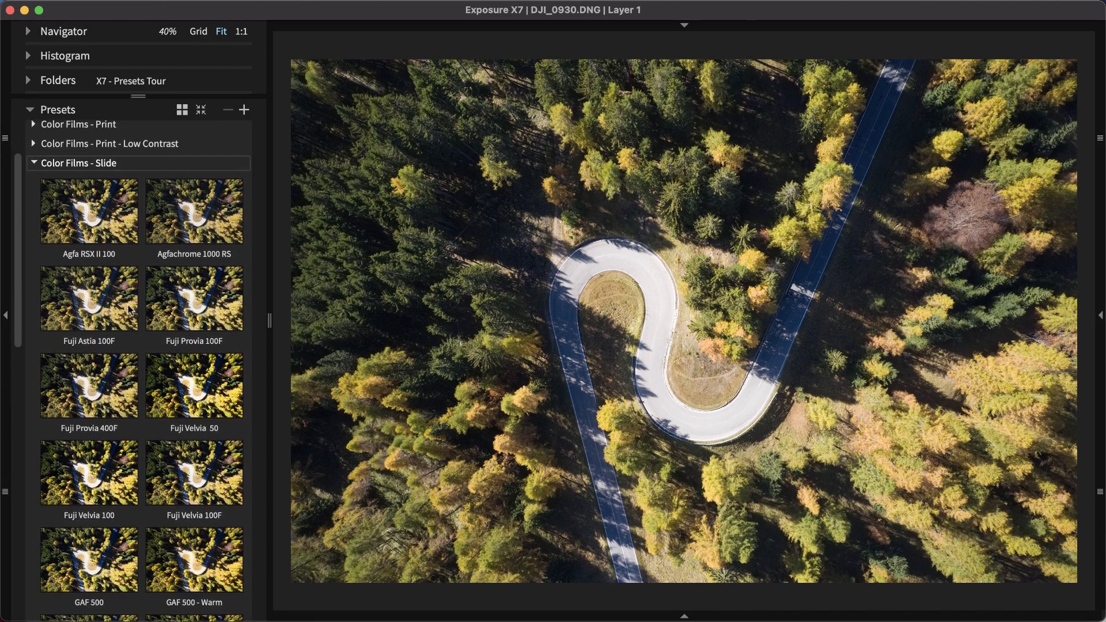
scroll(143, 310, "down", 5)
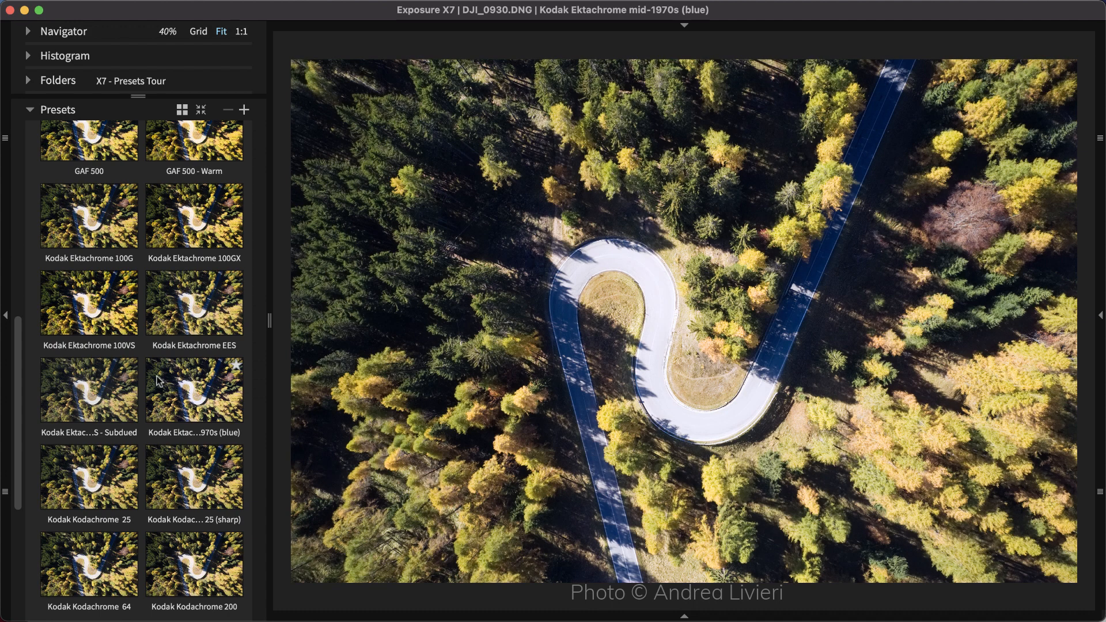
left_click(180, 485)
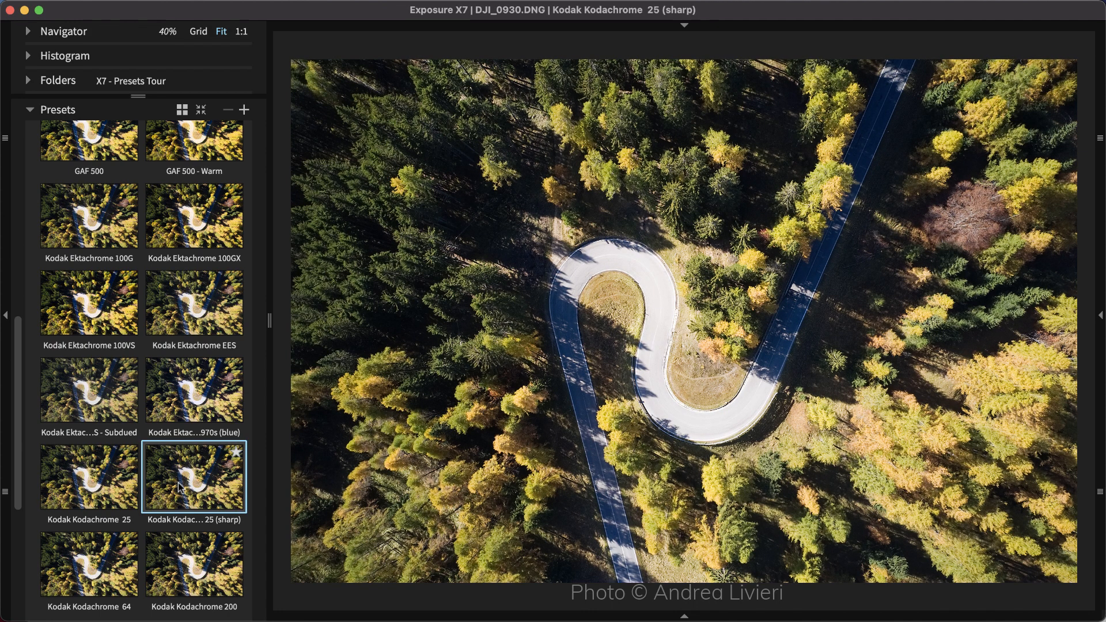
left_click(200, 114)
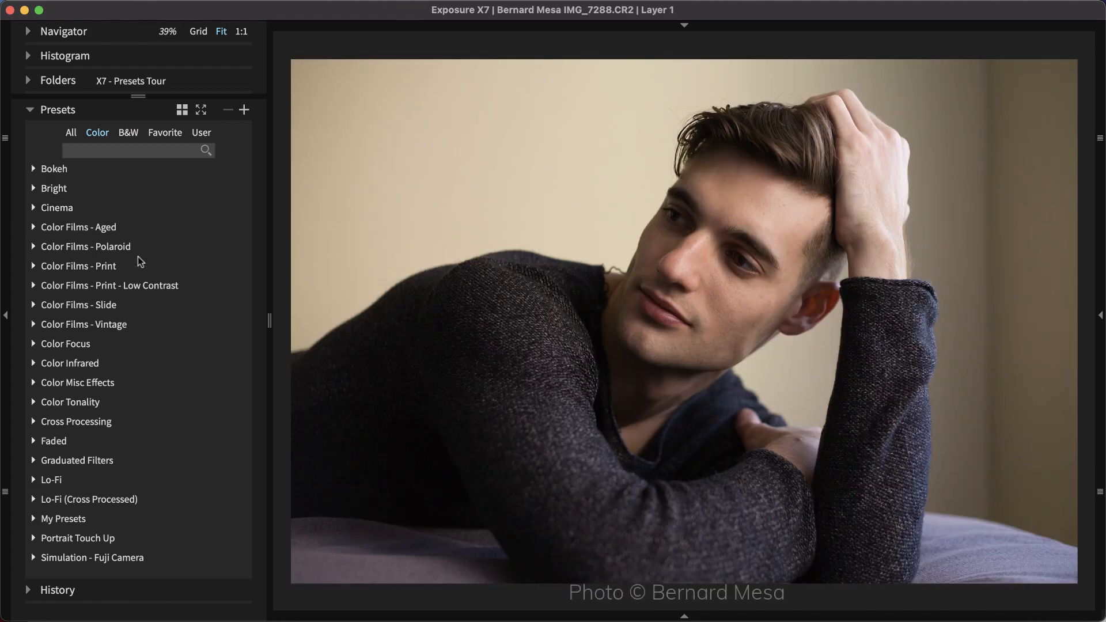
Browse the Color Focus presets and preview Glamour Shot - Halation on the portrait of the man.
left_click(86, 343)
scroll(120, 271, "down", 4)
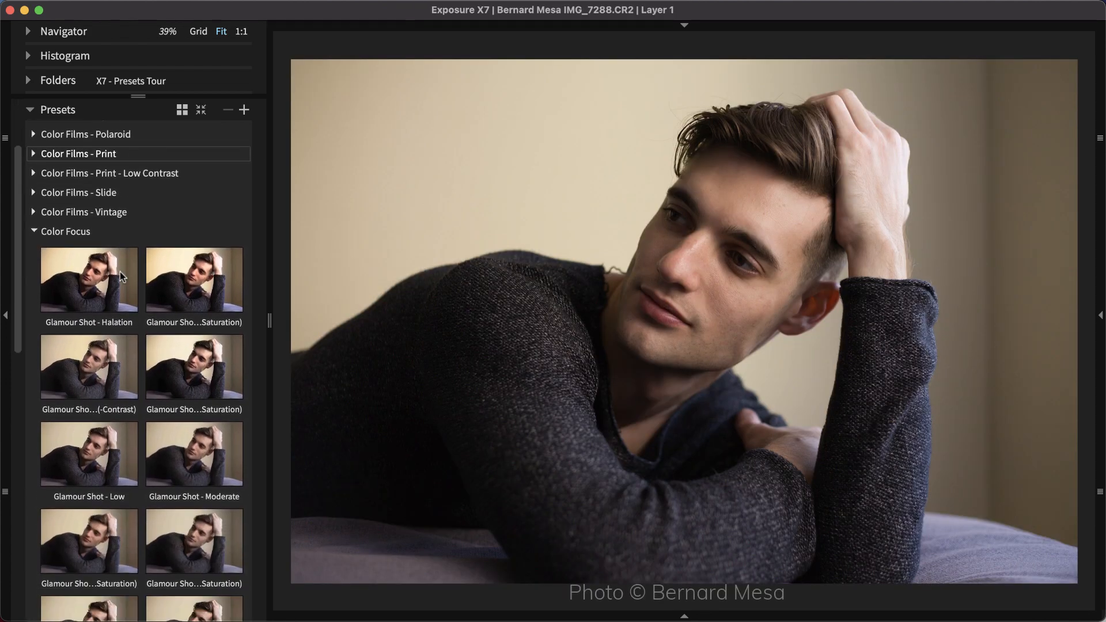
scroll(119, 276, "down", 3)
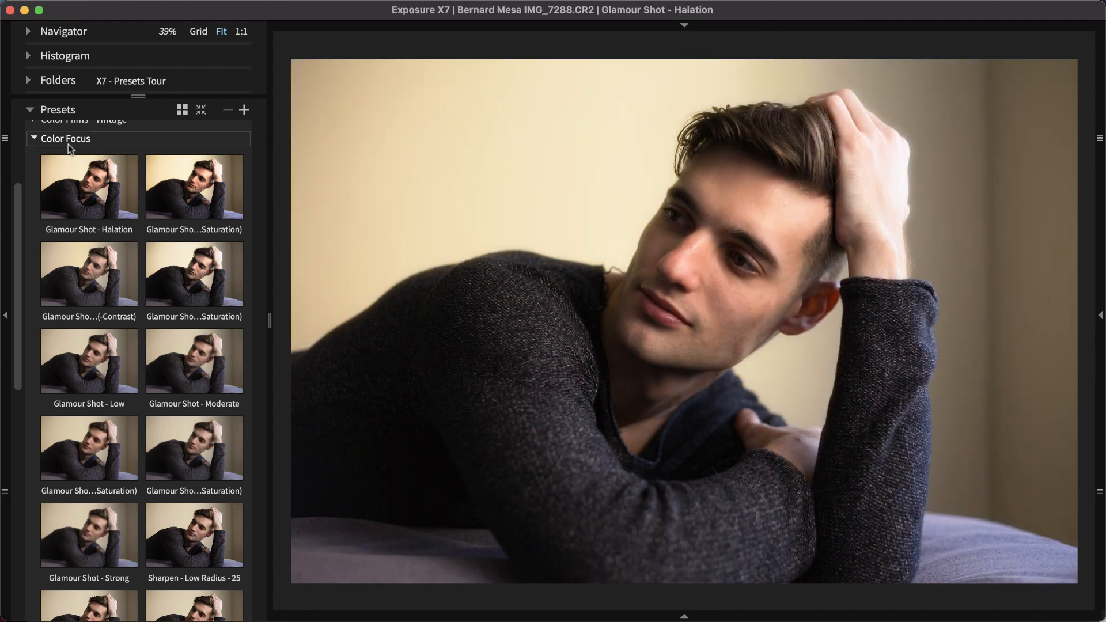
left_click(68, 145)
Apply the Lens - Canon 85mm f/1.2L preset from the Bokeh category to the man's portrait.
left_click(58, 168)
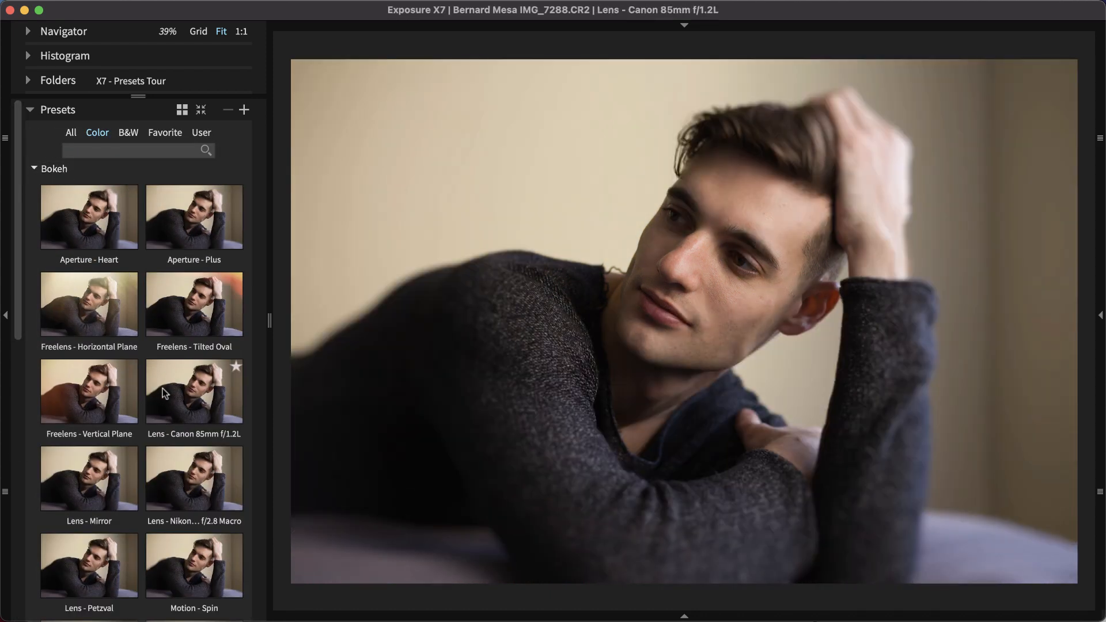
left_click(162, 388)
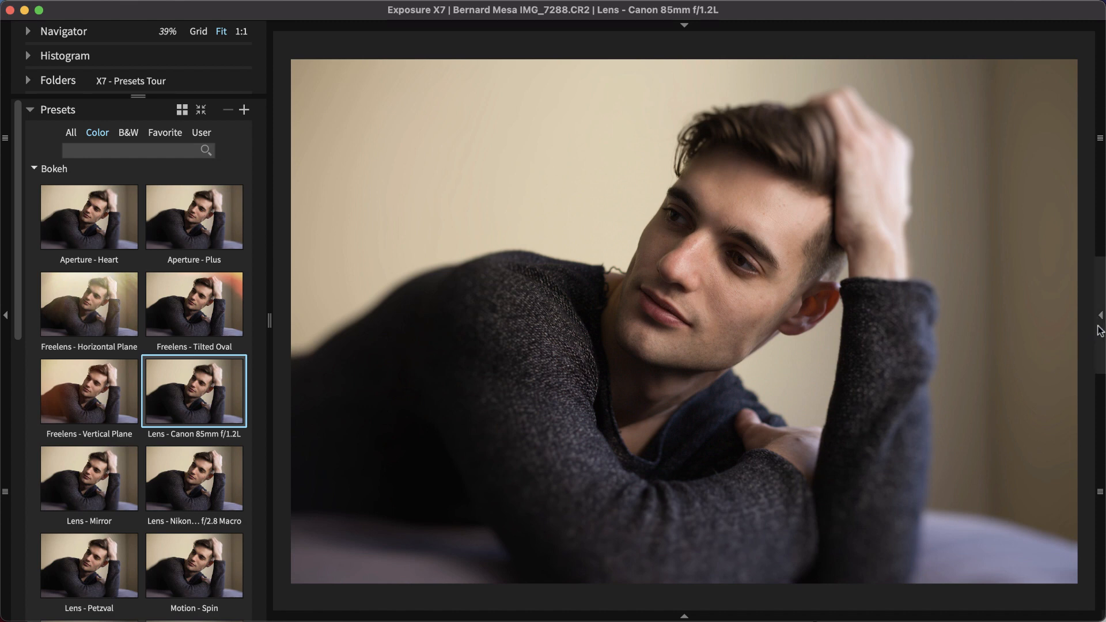
Enlarge the Bokeh focus region around the man's face and raised hand and widen its outer falloff boundary.
left_click(1101, 351)
left_click(1038, 390)
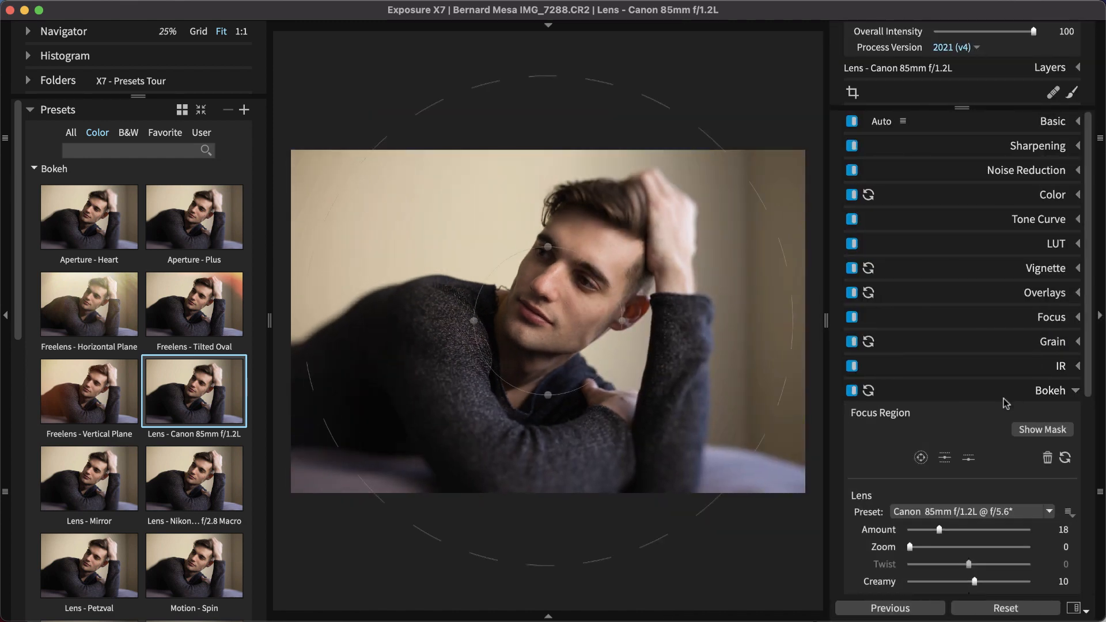
left_click_drag(565, 333, 723, 278)
left_click_drag(750, 479, 816, 510)
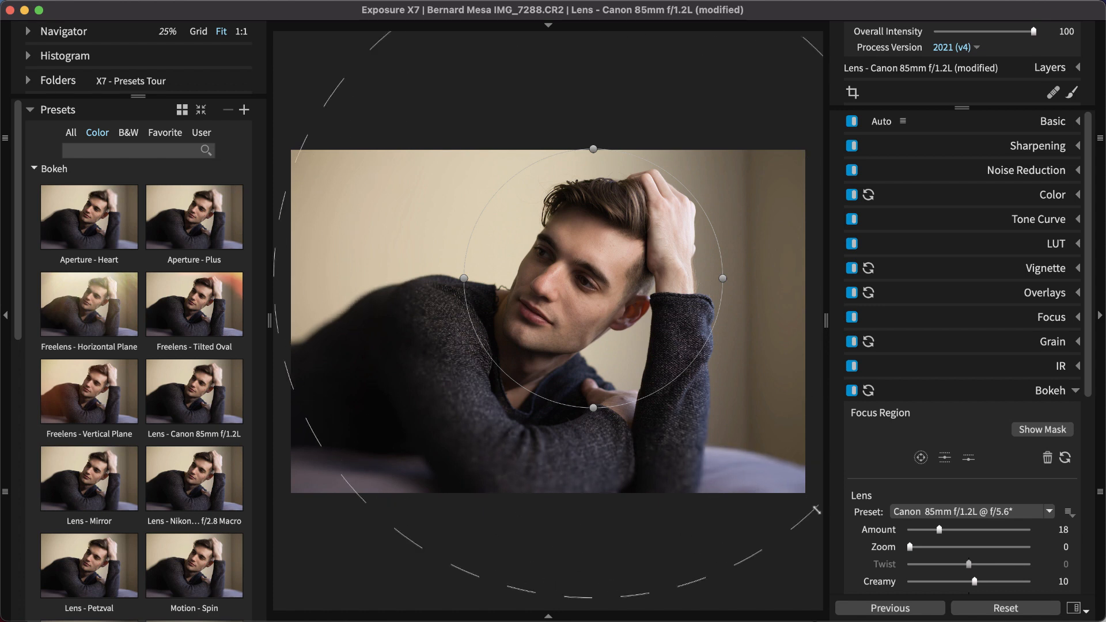
left_click(1040, 395)
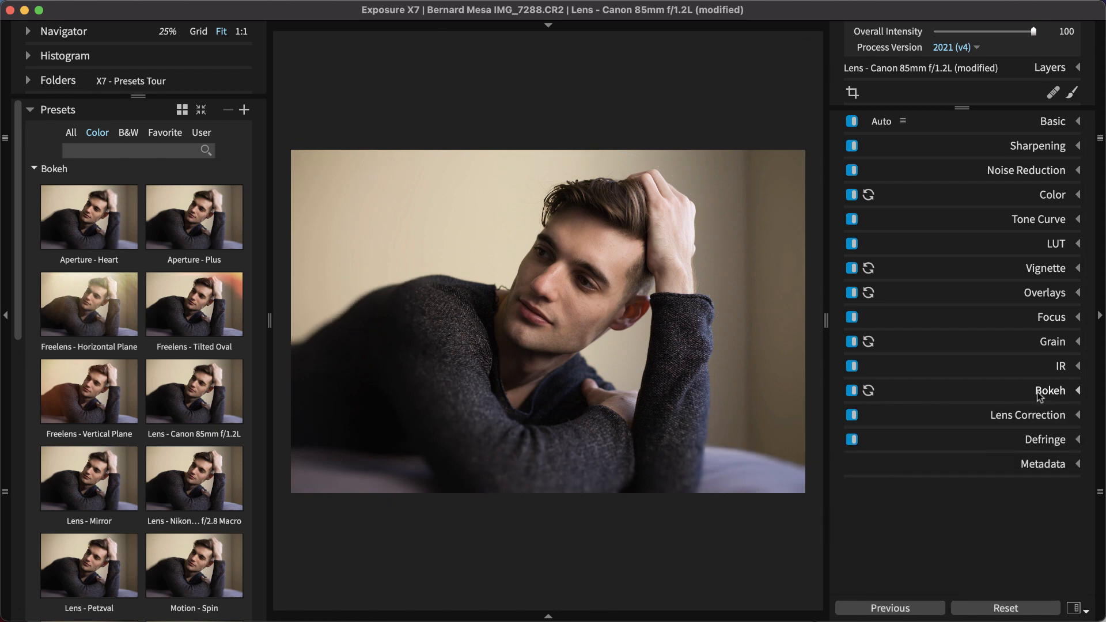
left_click(1099, 315)
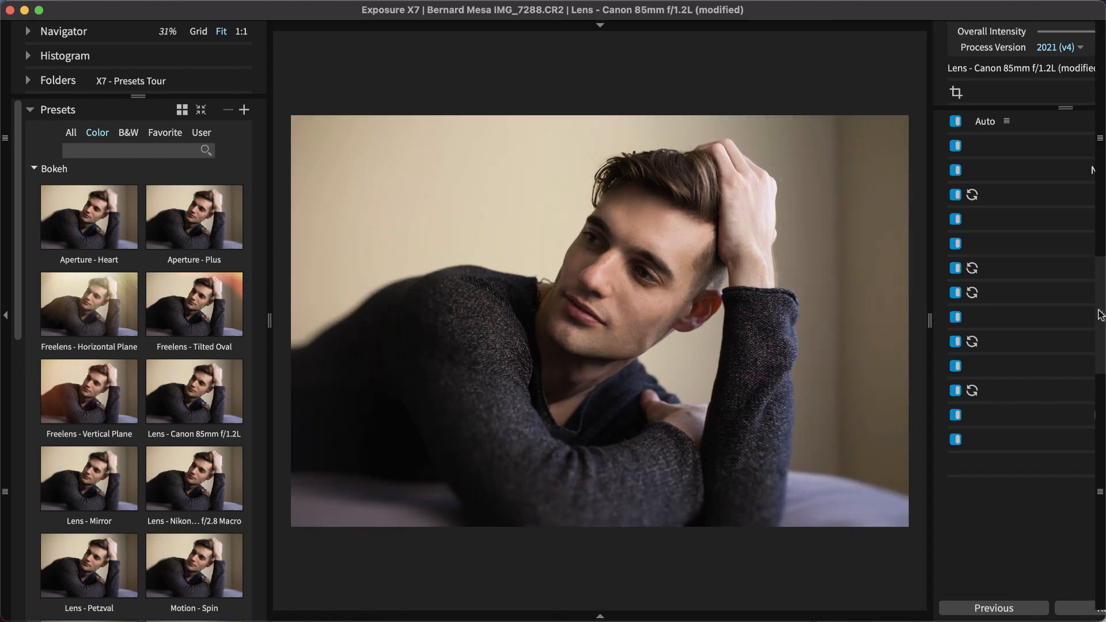
Browse the Color Films - Polaroid presets and preview 669 - Creamy Blown Highlights and Fuji FP-100C on the man's portrait.
left_click(34, 169)
left_click(58, 247)
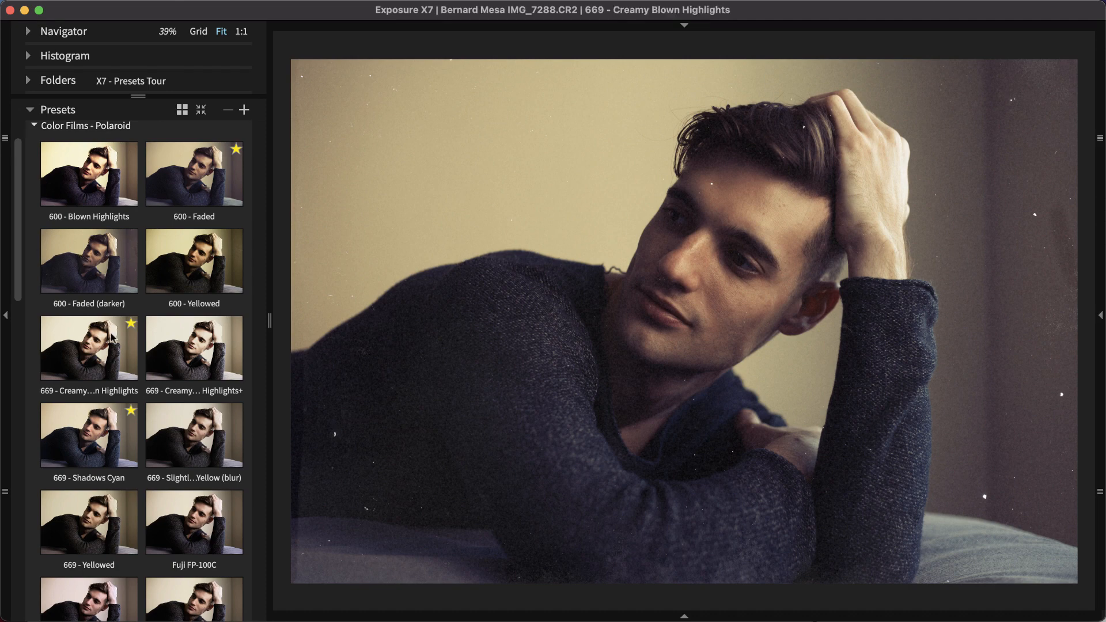
scroll(182, 461, "down", 3)
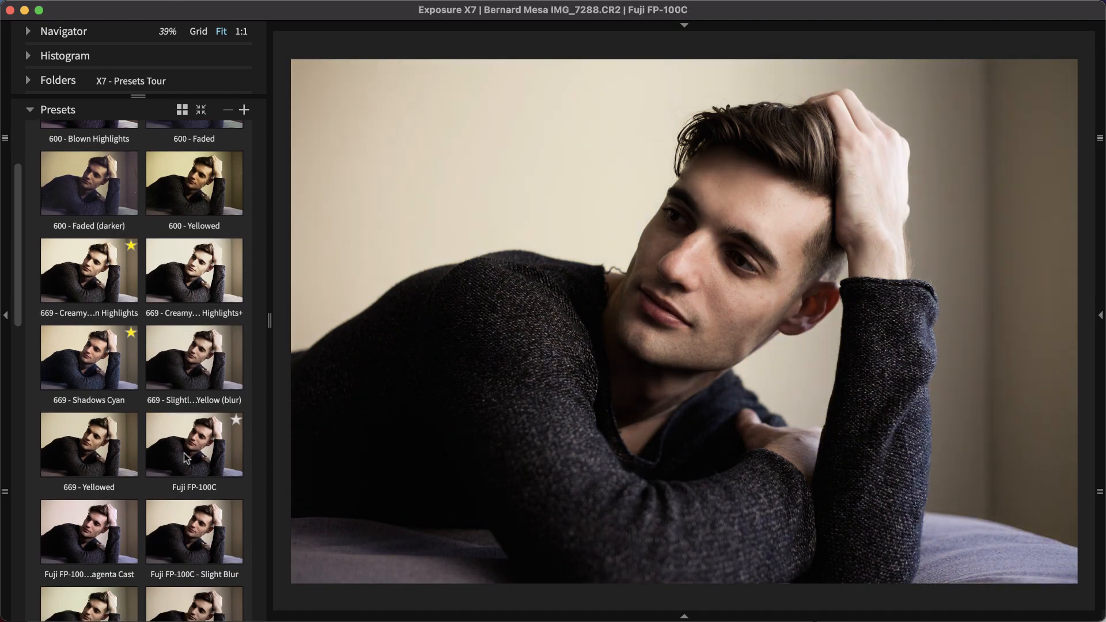
scroll(184, 453, "down", 5)
left_click(181, 487)
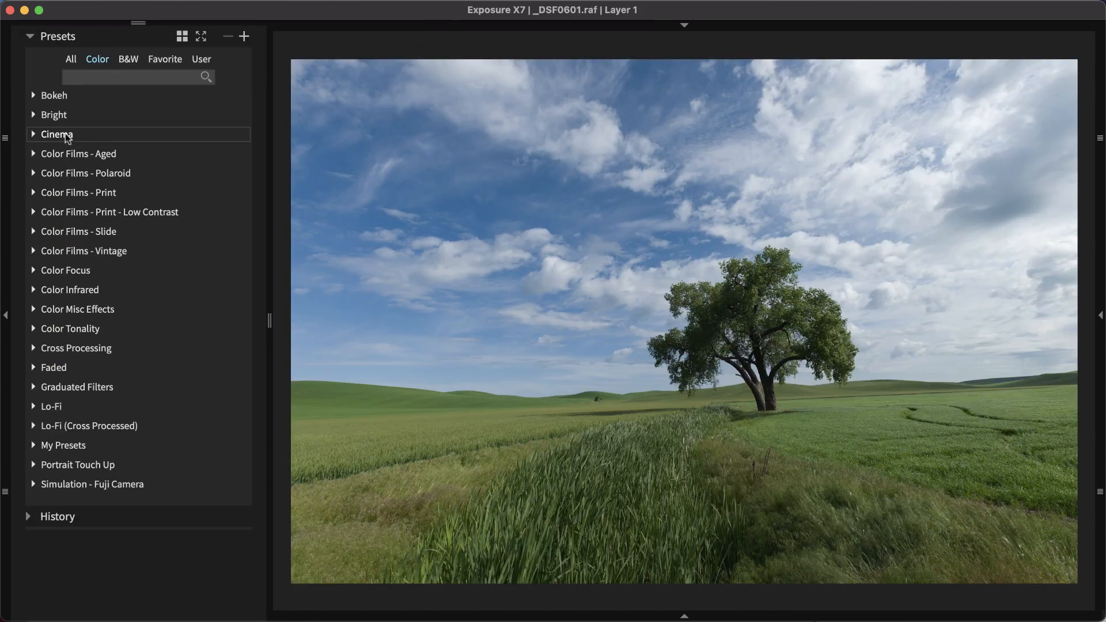
Browse the Cinema presets and preview Technicolor Process 4 on the landscape with the lone tree.
left_click(65, 135)
scroll(64, 136, "down", 9)
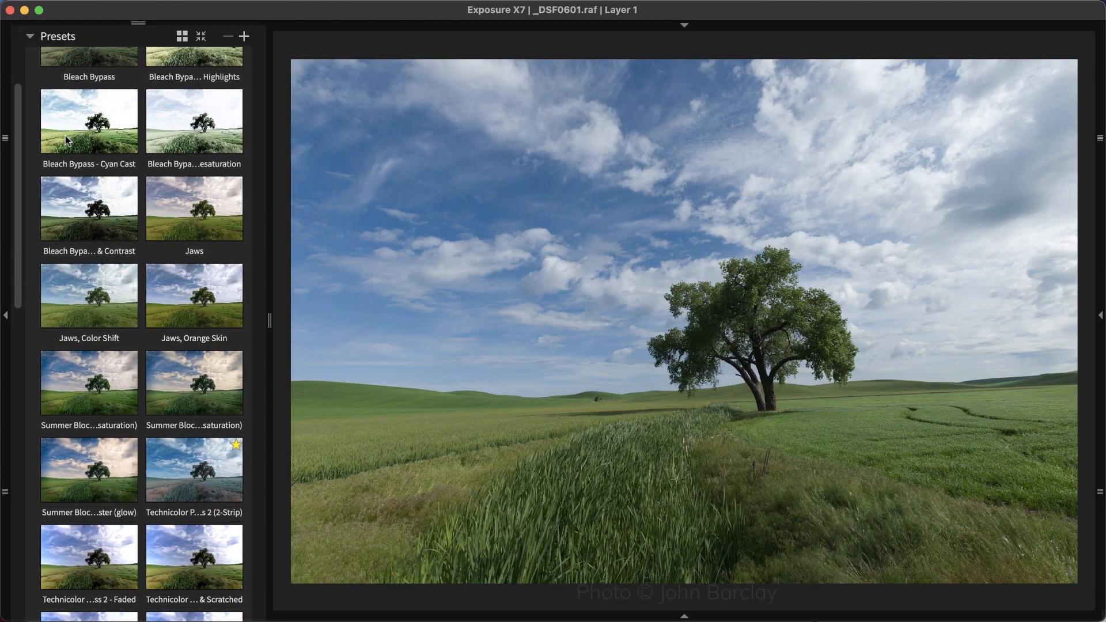
scroll(64, 136, "down", 4)
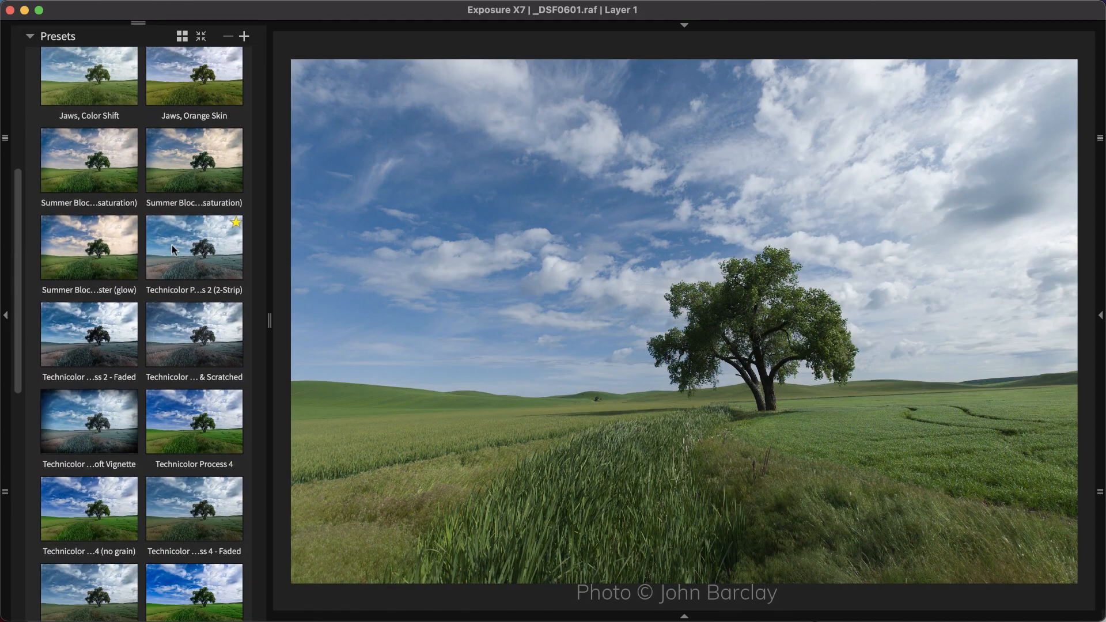
scroll(171, 249, "down", 6)
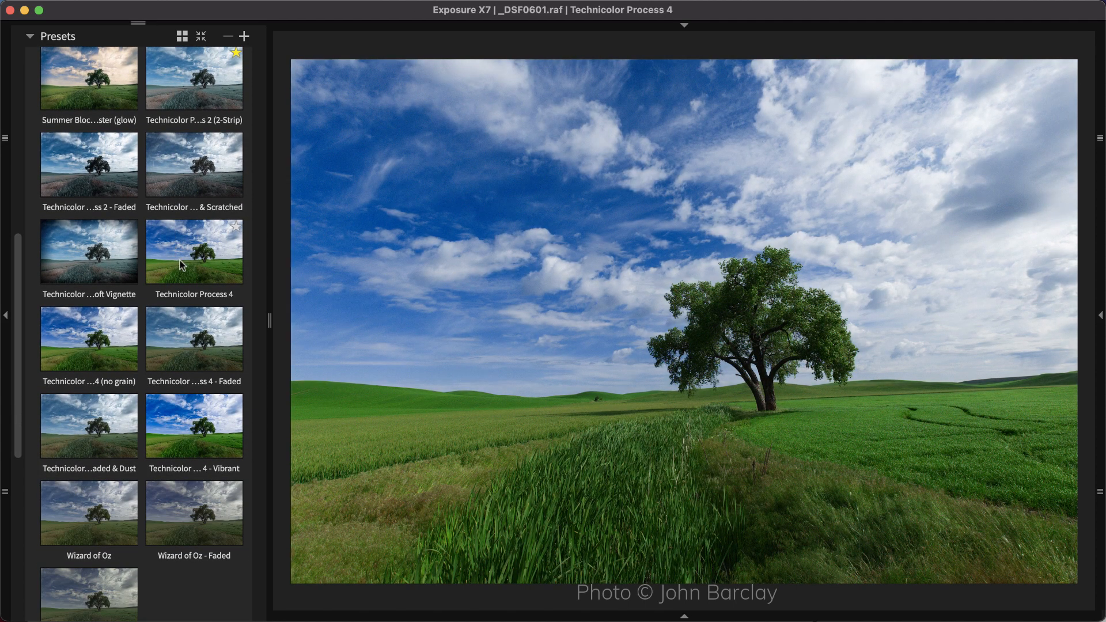
scroll(181, 265, "down", 11)
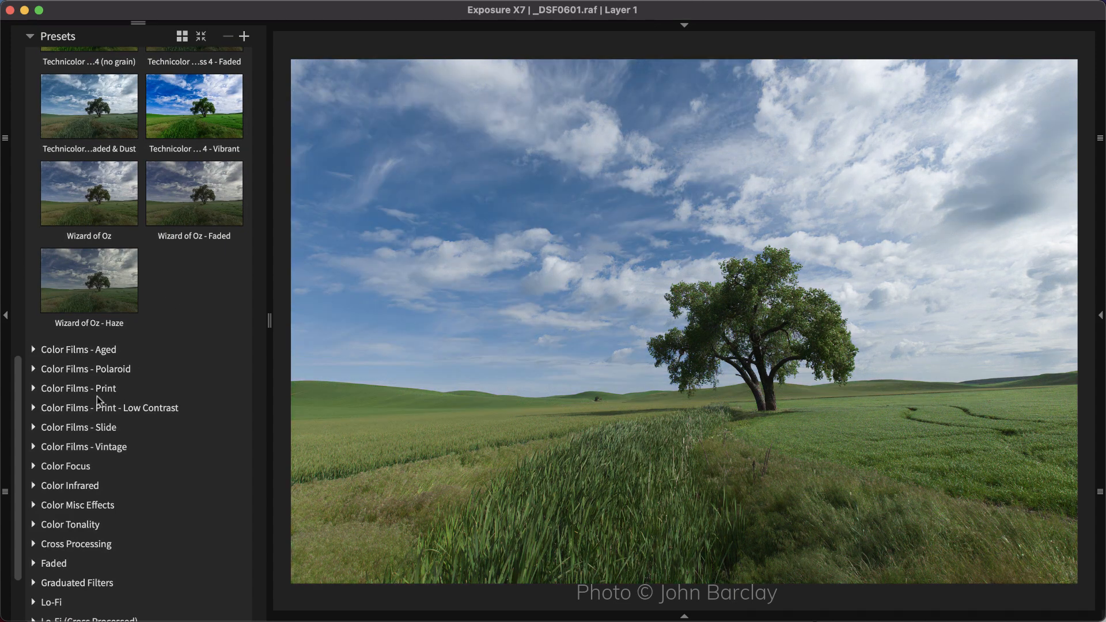
Browse the Color Films - Vintage presets and preview Autochrome - Less Grain on the tree landscape.
left_click(74, 447)
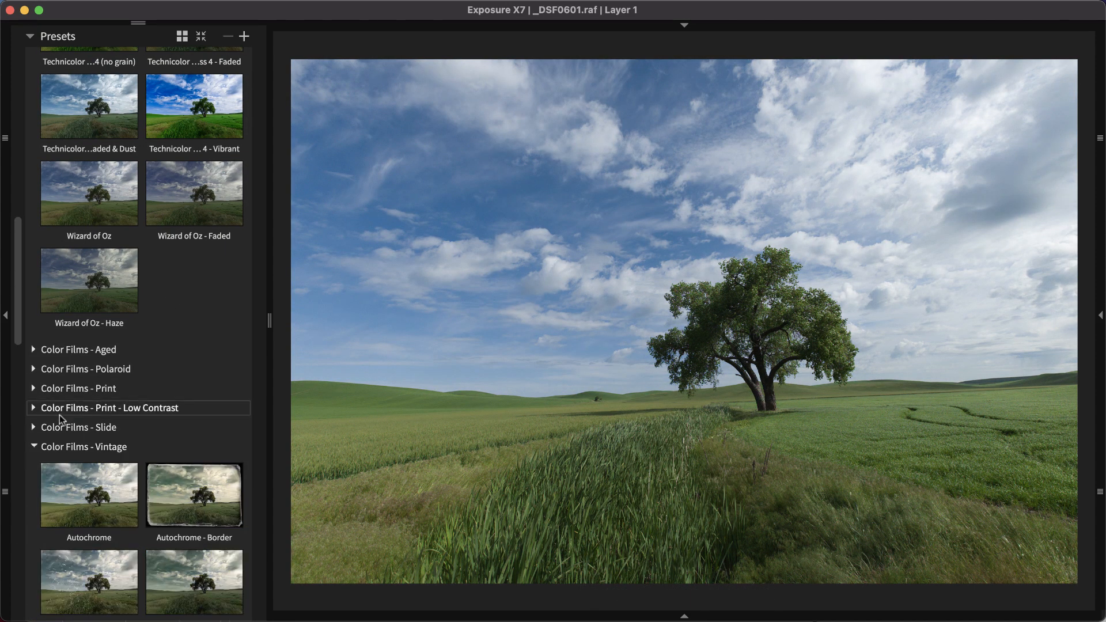
scroll(61, 407, "down", 2)
scroll(65, 407, "down", 9)
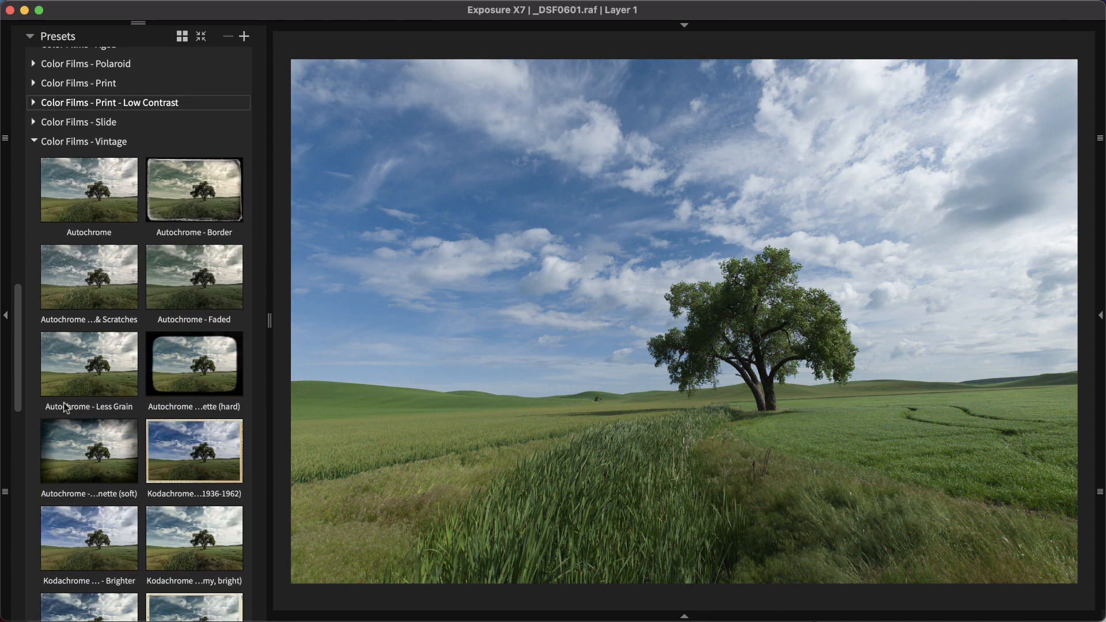
mouse_move(91, 372)
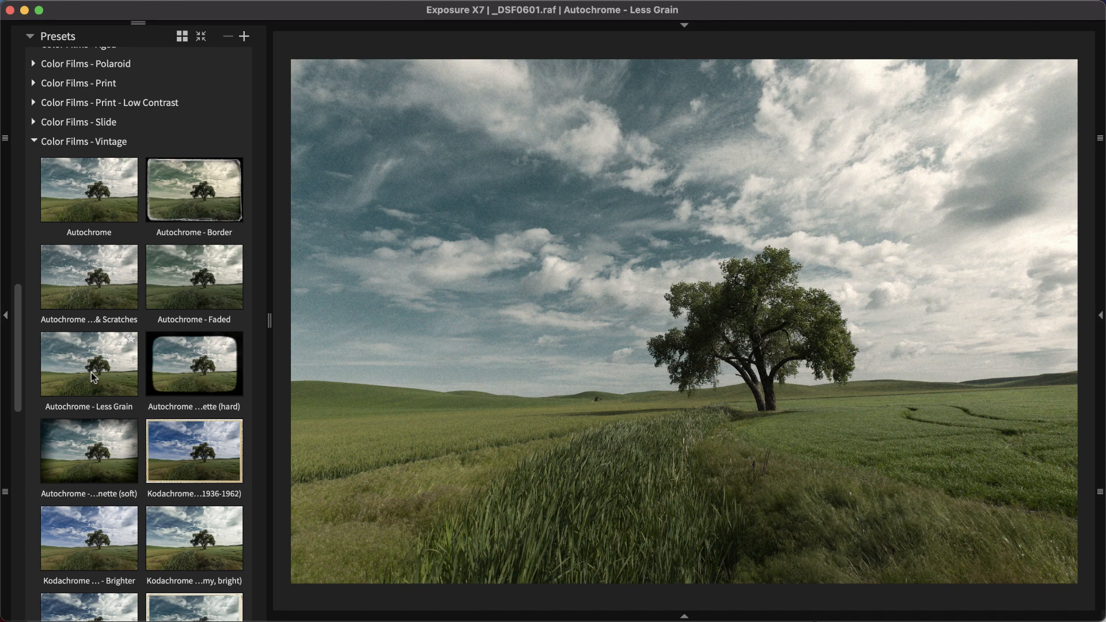
Preview Kodachrome 35mm (1936-1962) on the tree landscape and browse the remaining Color Films - Vintage presets.
mouse_move(160, 435)
scroll(186, 455, "down", 5)
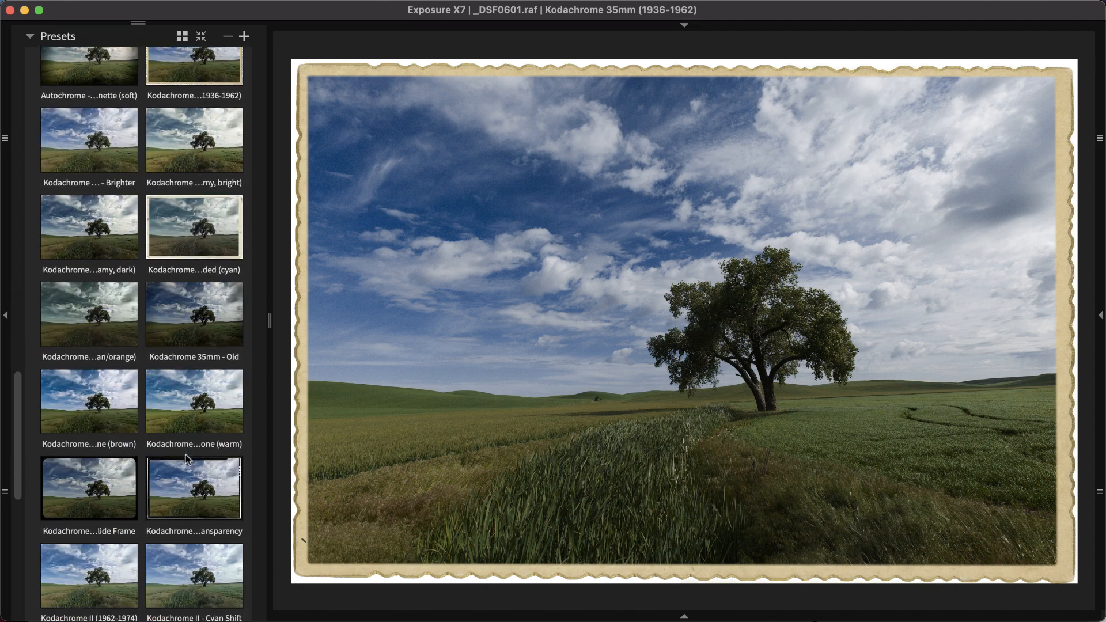
left_click(186, 455)
scroll(185, 478, "down", 8)
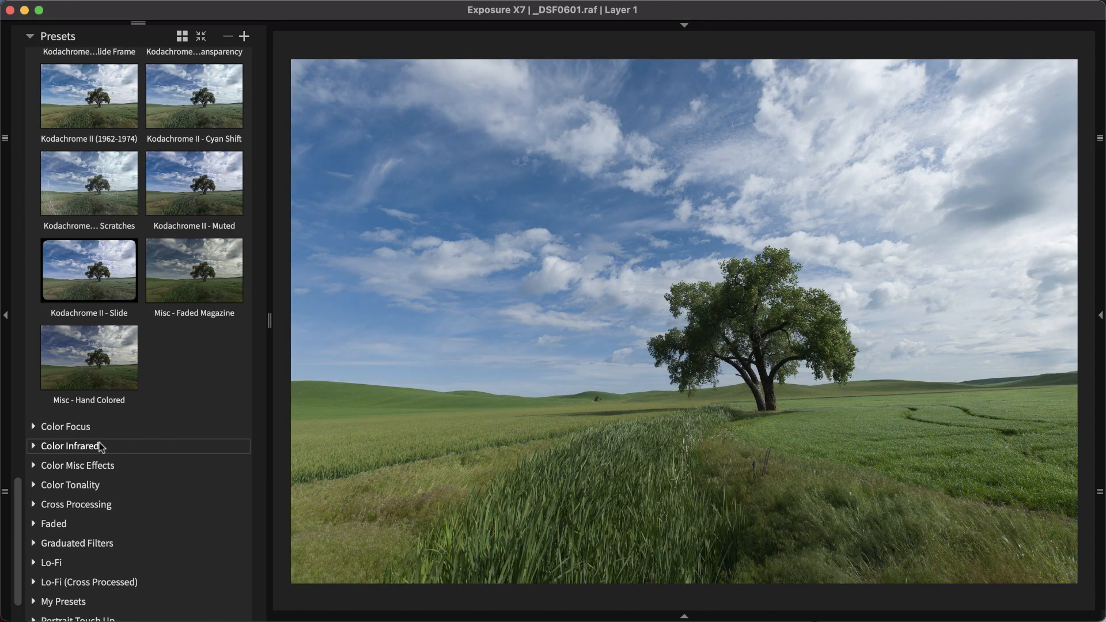
Browse the Color Infrared presets and preview the Orange Filter and Yellow Filter versions of Kodak Ektachrome EIR on the tree landscape.
left_click(98, 446)
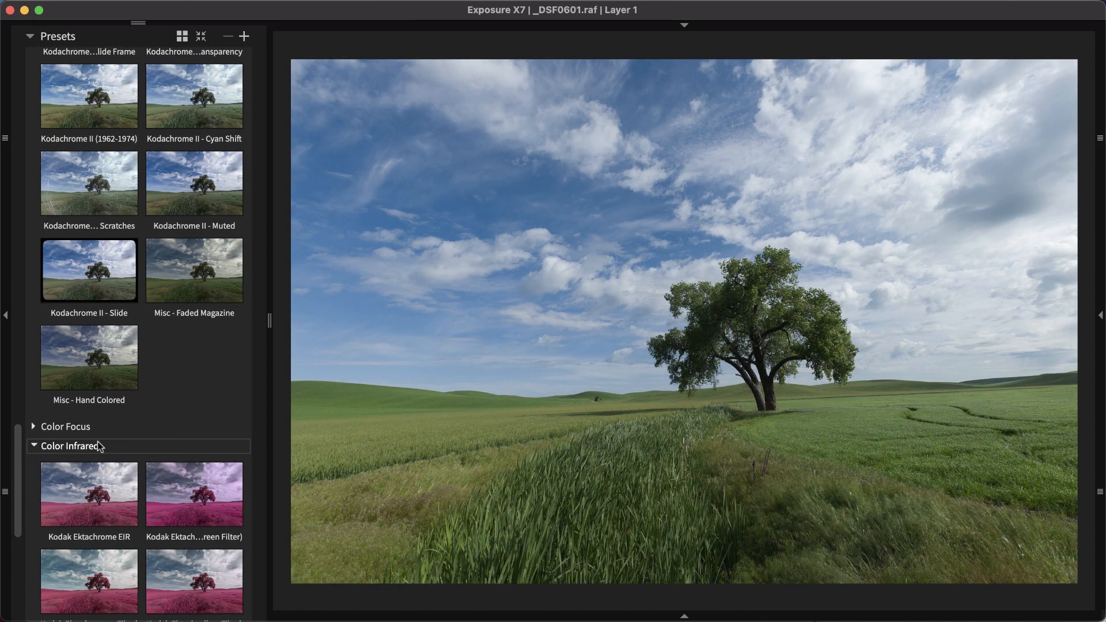
scroll(98, 446, "down", 5)
left_click(98, 425)
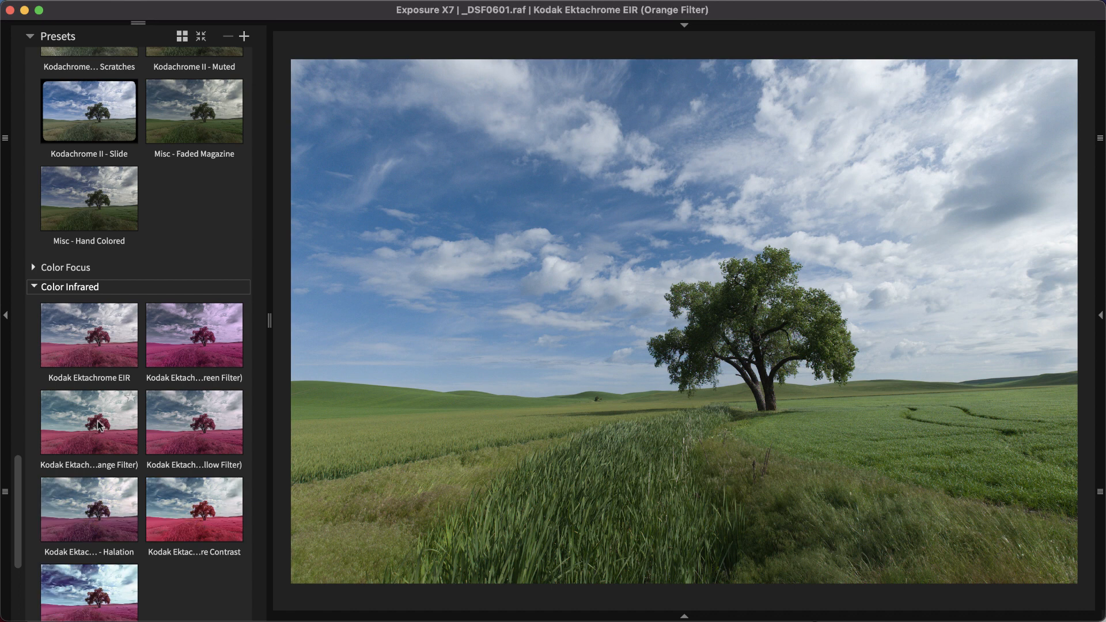
left_click(194, 433)
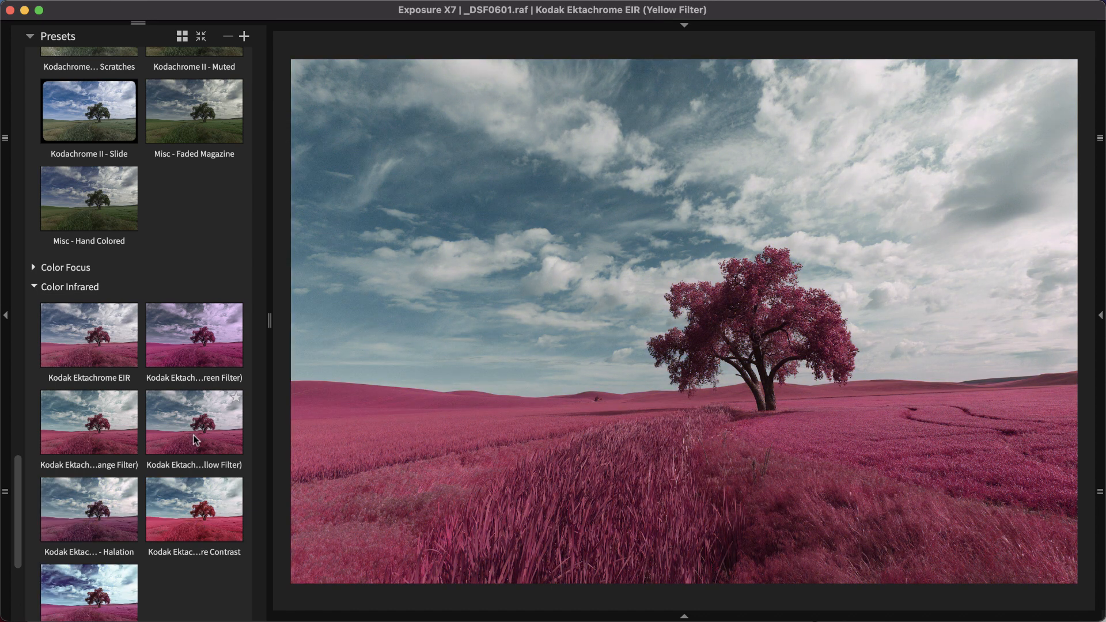
left_click(196, 507)
left_click(133, 524)
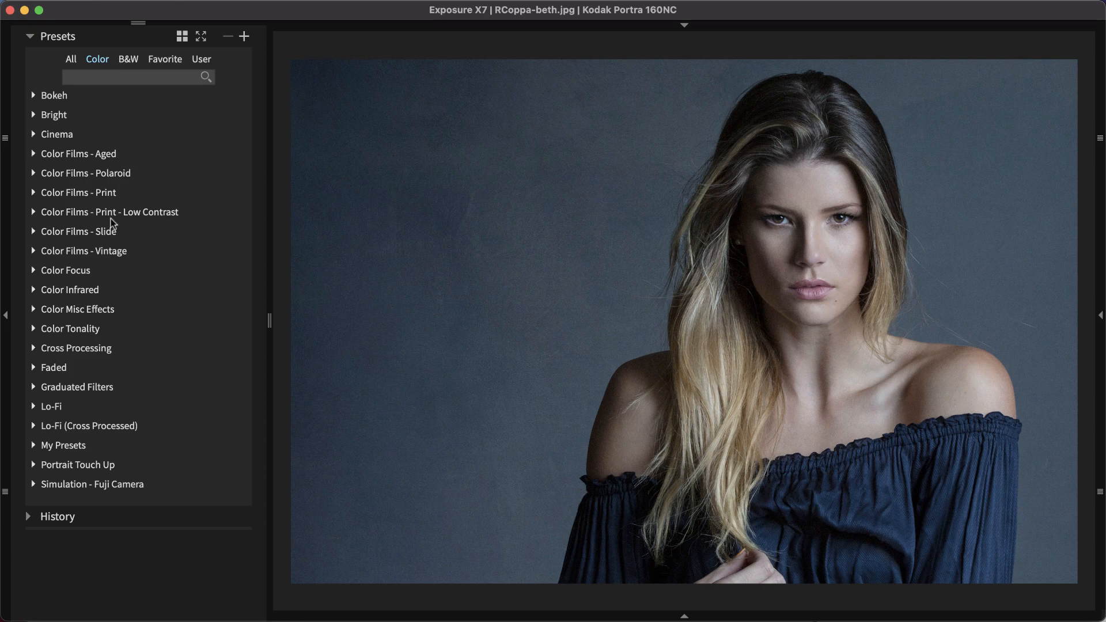
Browse the Faded presets and preview Low Contrast and Soft Blue Glow on the blonde woman's portrait.
left_click(63, 369)
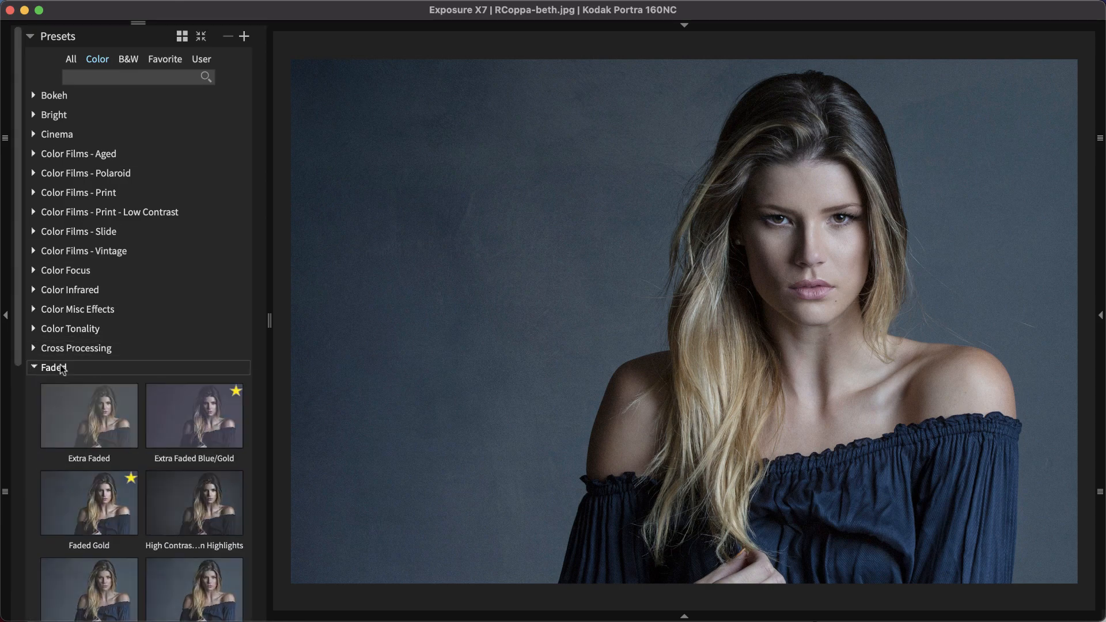
scroll(61, 367, "down", 1)
scroll(61, 368, "down", 5)
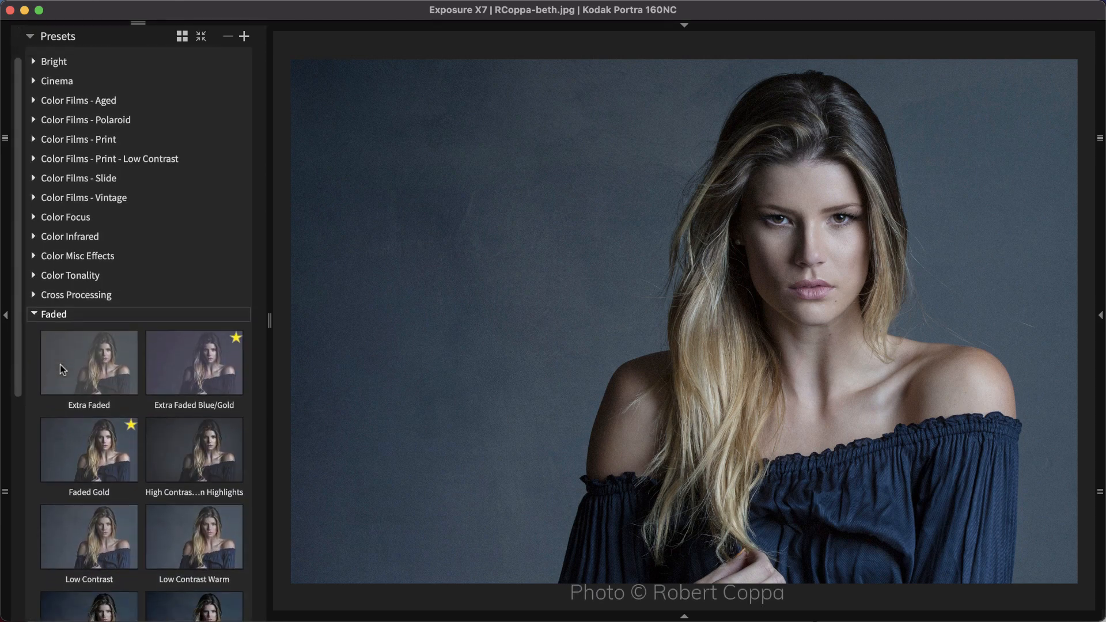
scroll(60, 364, "down", 3)
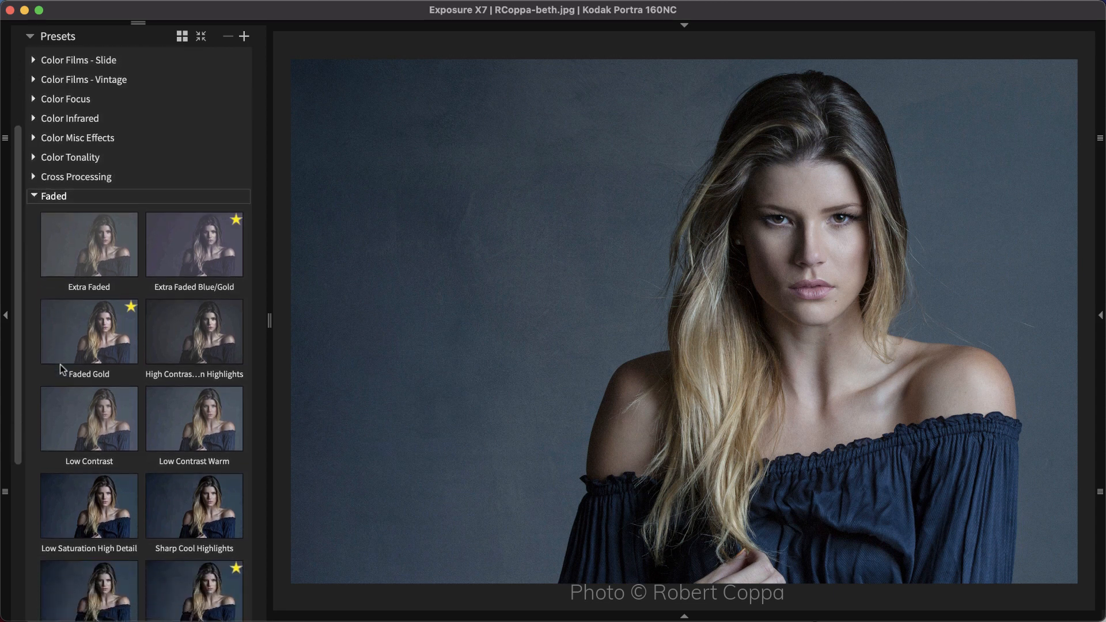
left_click(63, 368)
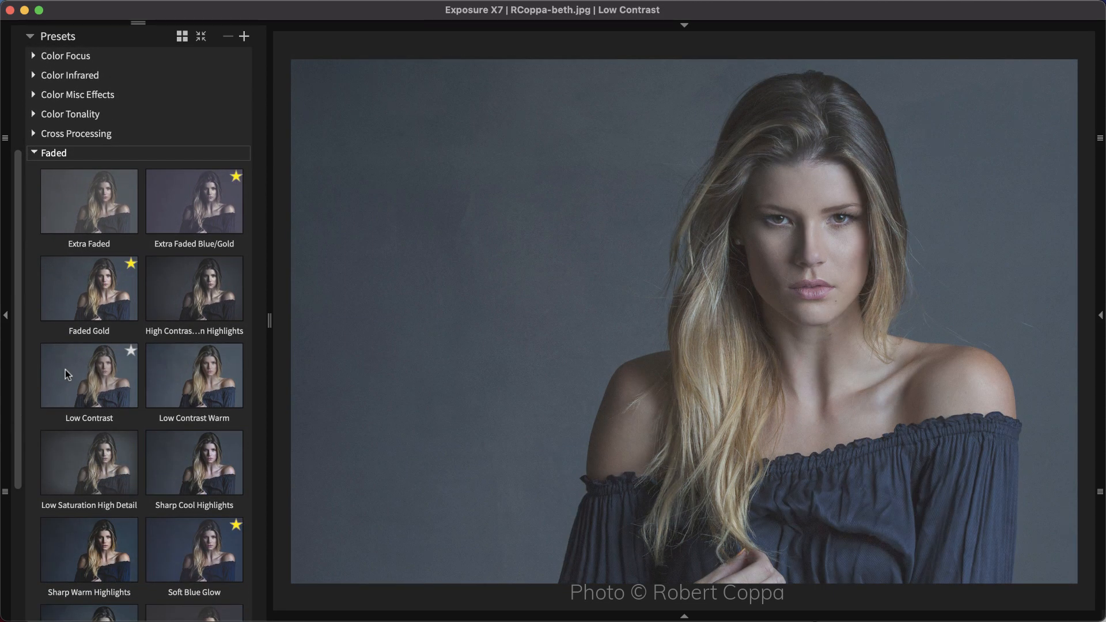
scroll(65, 369, "down", 3)
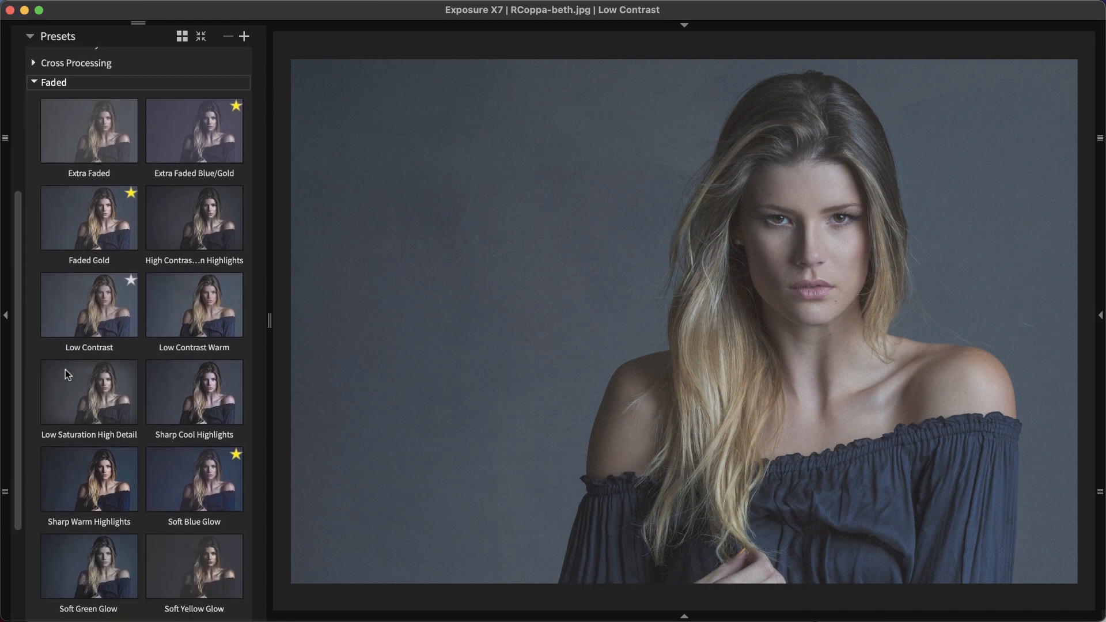
scroll(65, 369, "down", 1)
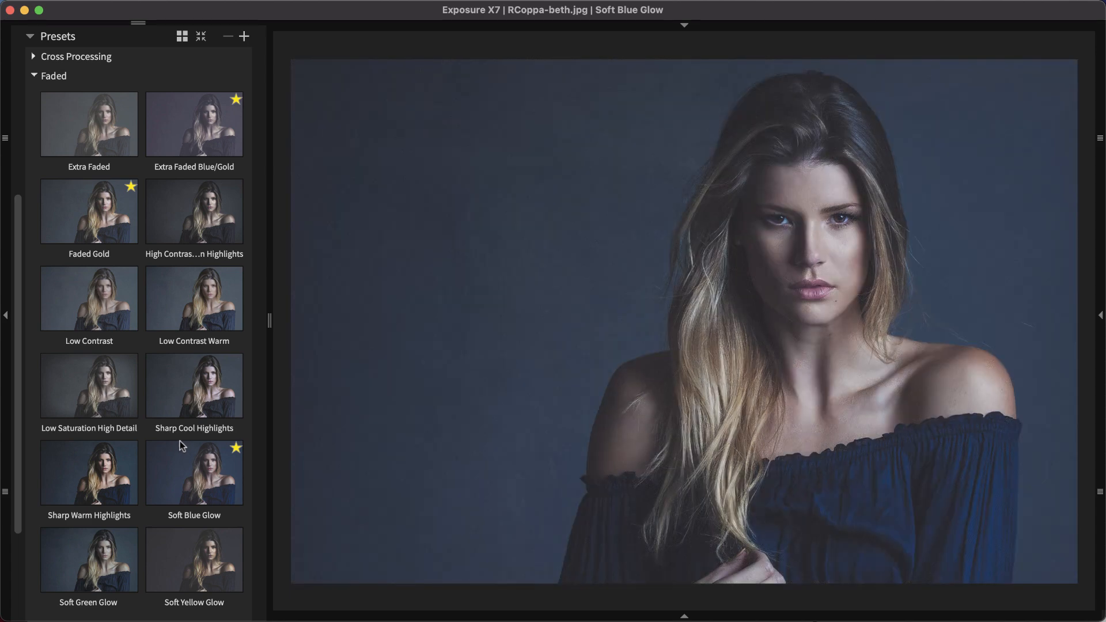
Browse the Bright presets and preview Creamy Highlights, Gold, and Light and Airy on the desert photo of the woman.
scroll(180, 434, "up", 8)
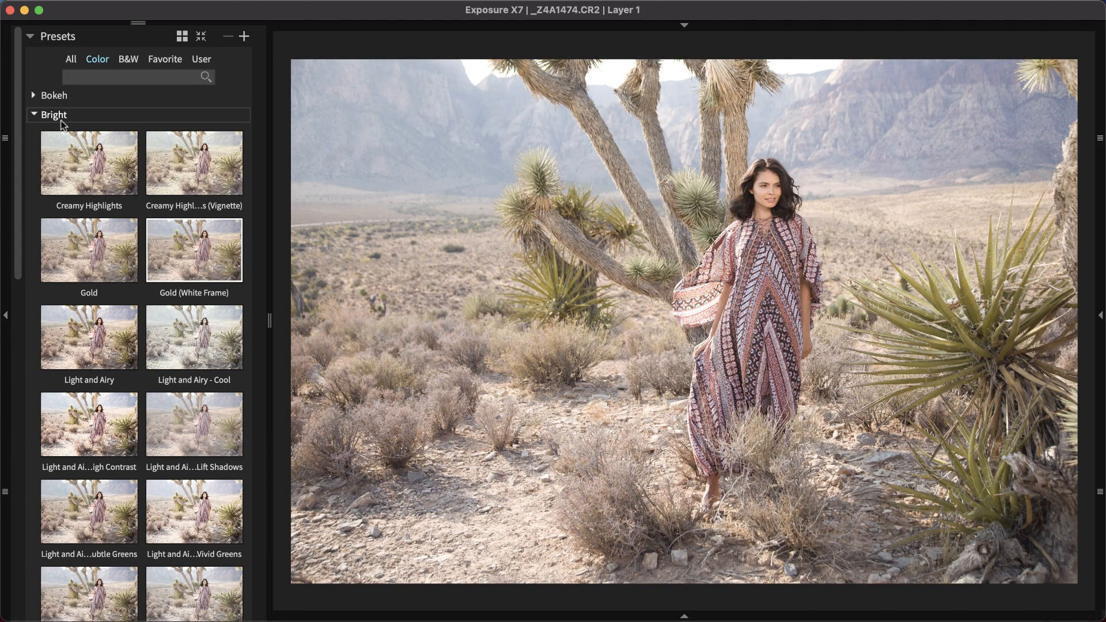
left_click(85, 165)
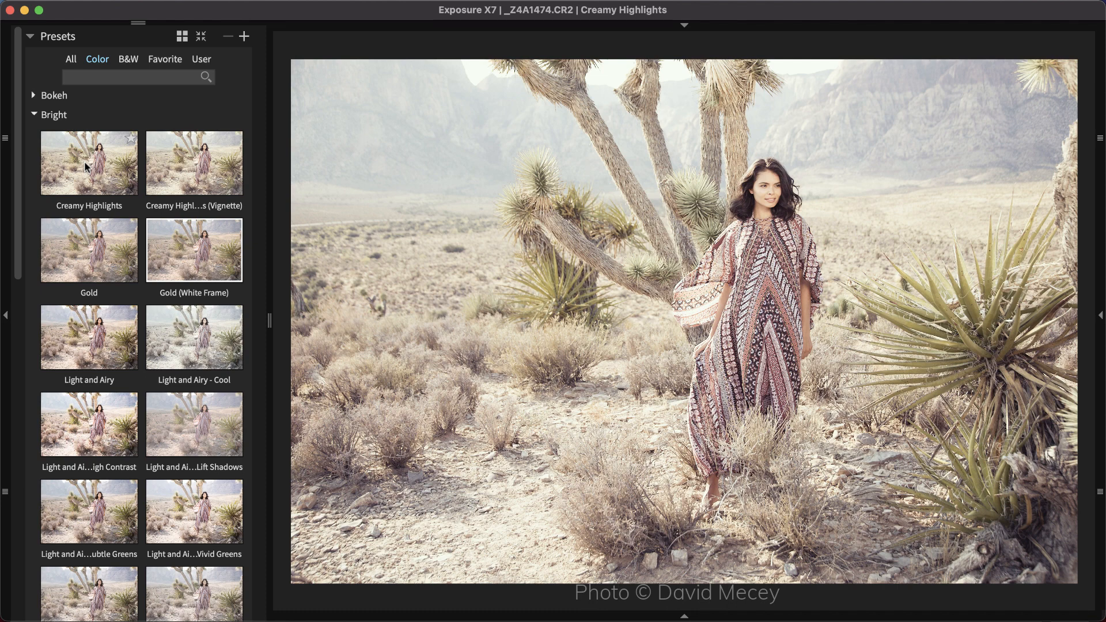
left_click(111, 245)
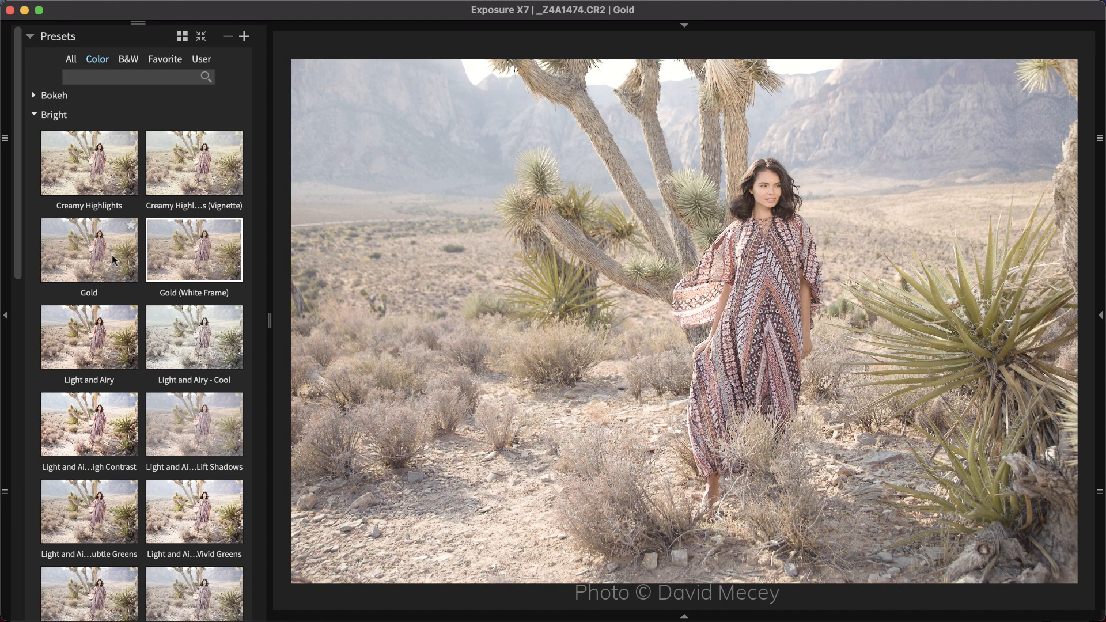
left_click(117, 332)
scroll(116, 332, "down", 5)
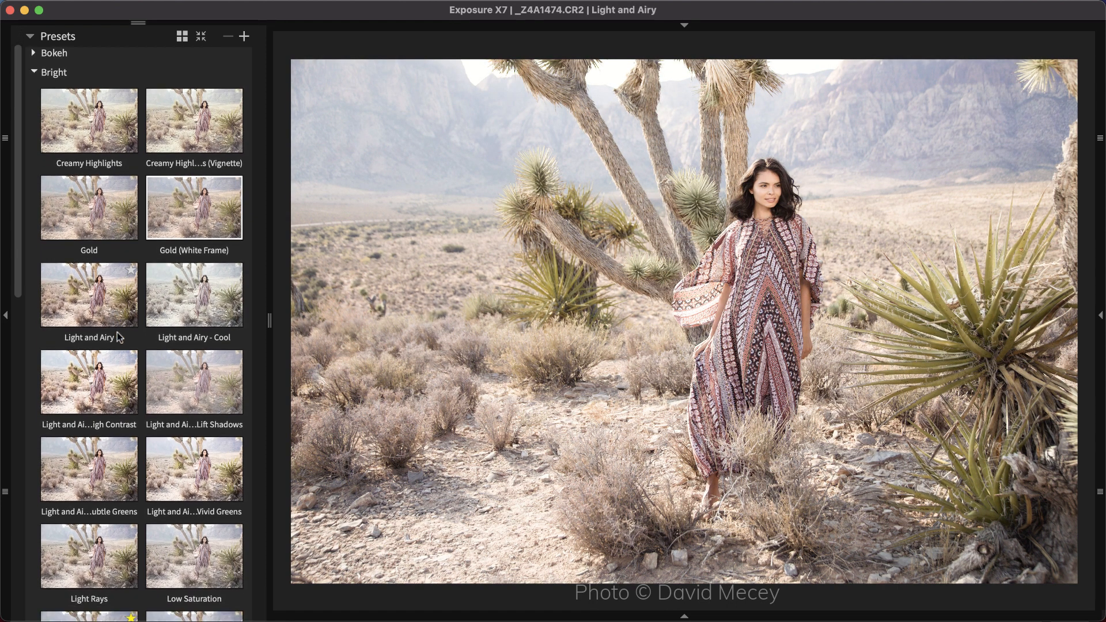
left_click(116, 332)
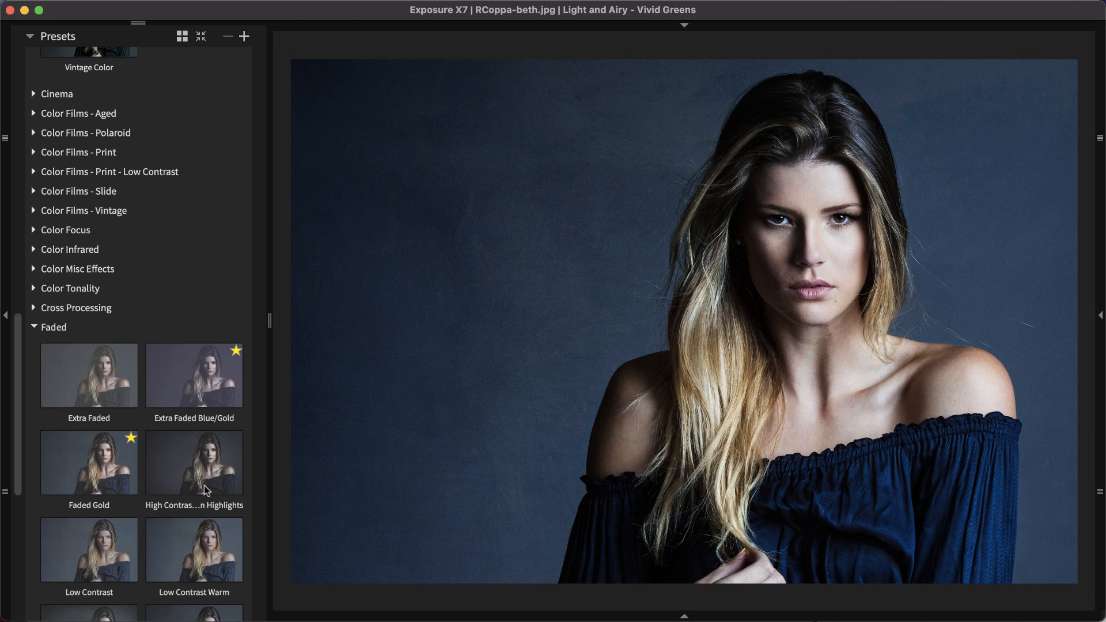
Browse the Lo-Fi presets and preview Kodak Ektar 100 - Dust on the blonde woman's portrait.
scroll(205, 489, "down", 10)
left_click(51, 499)
scroll(52, 497, "down", 1)
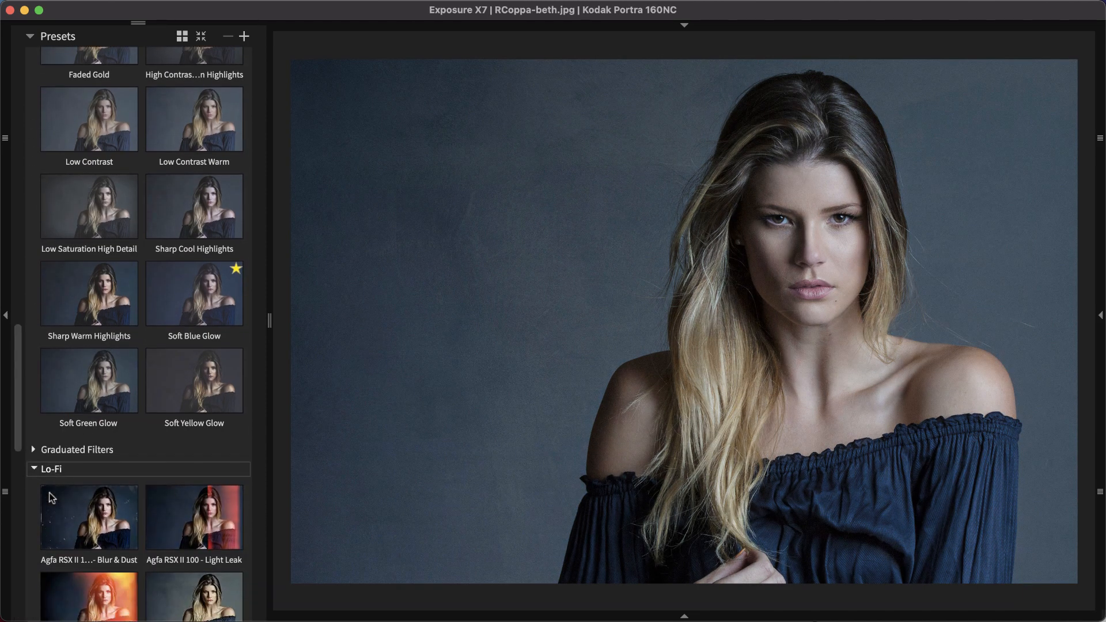
scroll(52, 498, "down", 5)
scroll(50, 495, "down", 4)
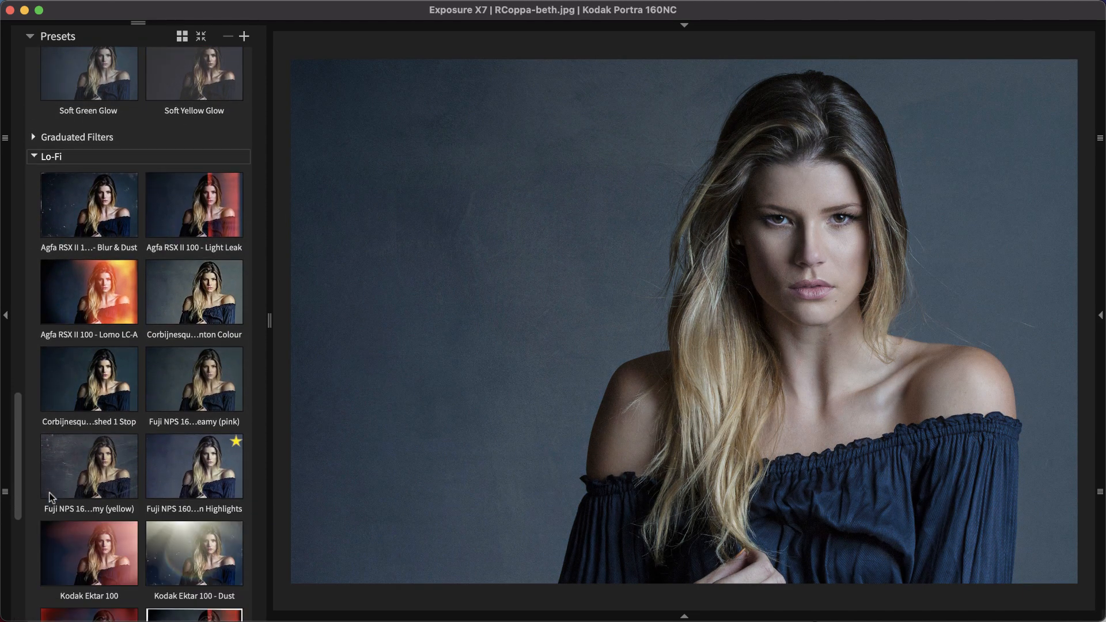
scroll(186, 541, "down", 3)
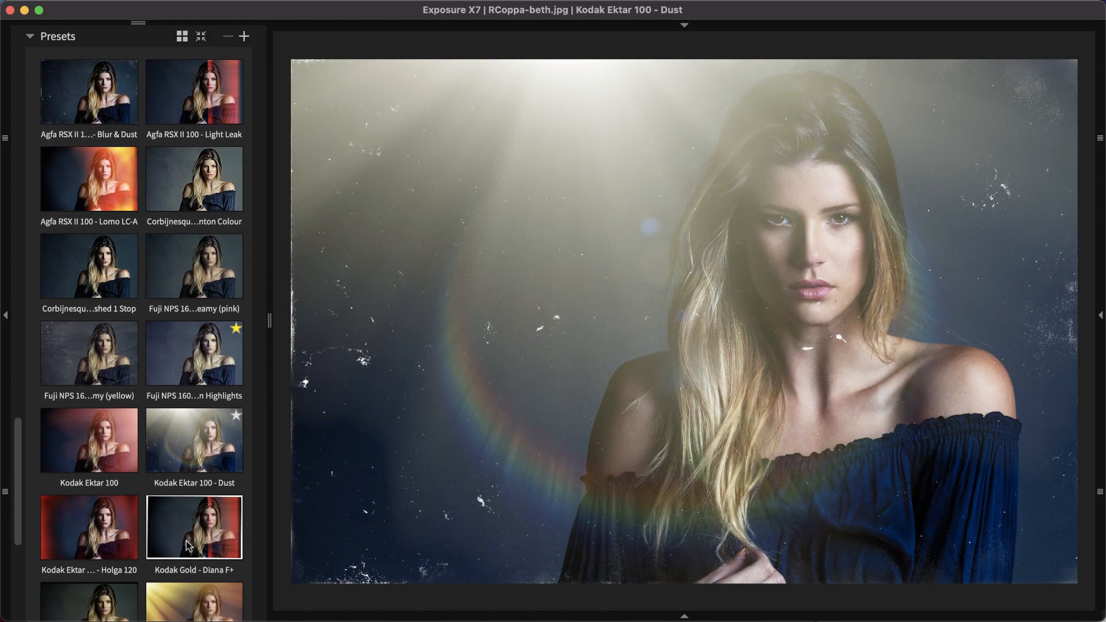
scroll(188, 546, "down", 5)
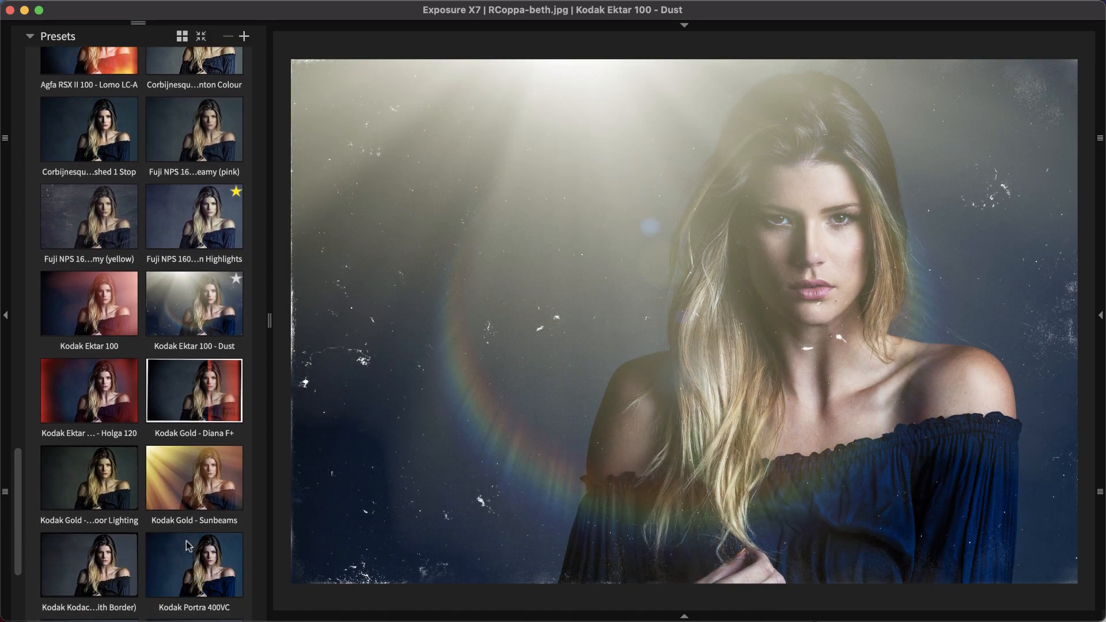
scroll(195, 524, "down", 2)
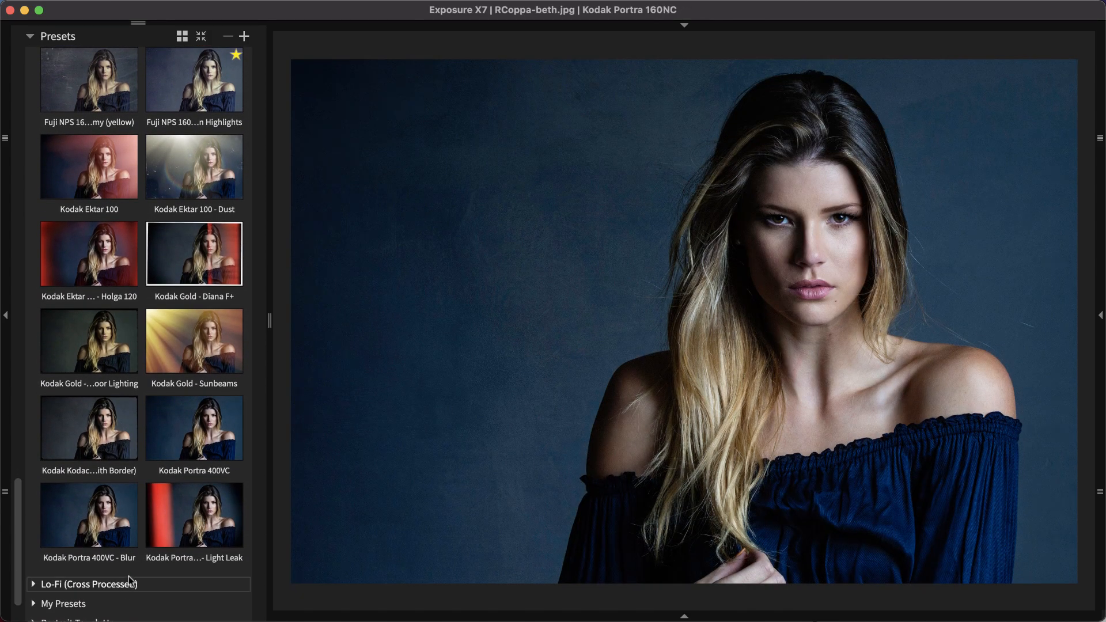
Browse the Lo-Fi (Cross Processed) presets and preview Kodak Ektachrome 100 GX on the woman's portrait.
scroll(123, 585, "down", 13)
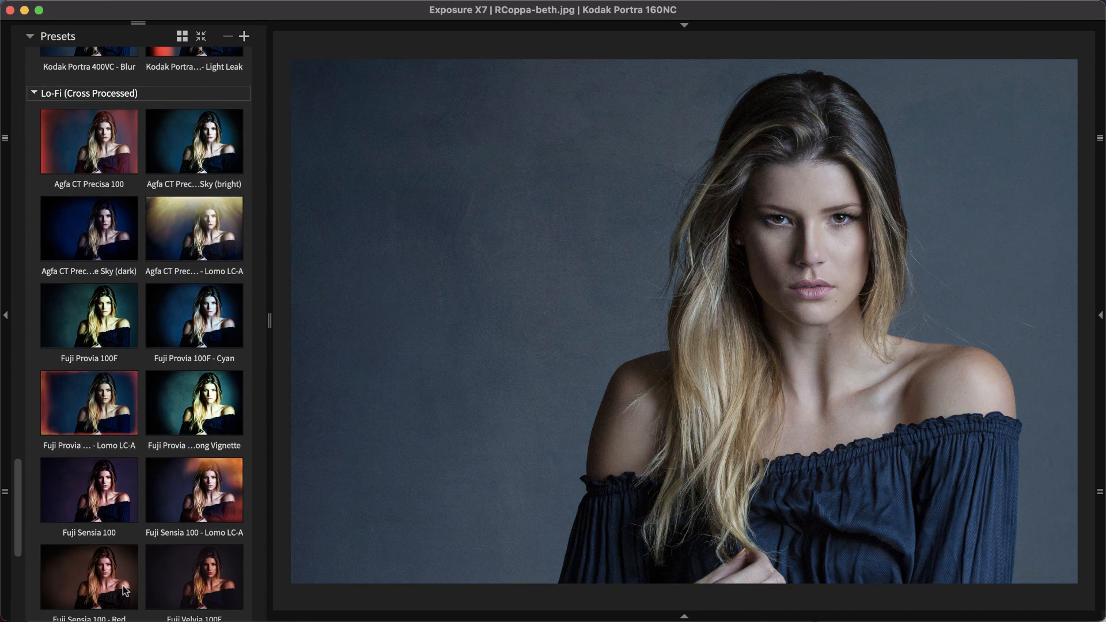
scroll(123, 585, "down", 2)
left_click(167, 563)
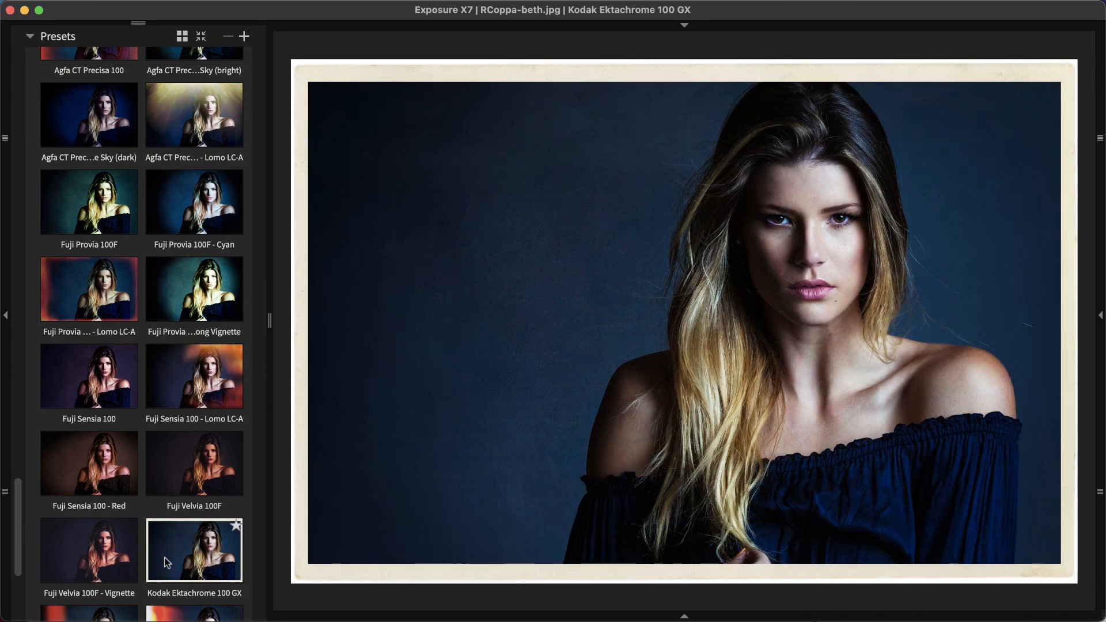
scroll(167, 563, "down", 5)
scroll(167, 559, "up", 3)
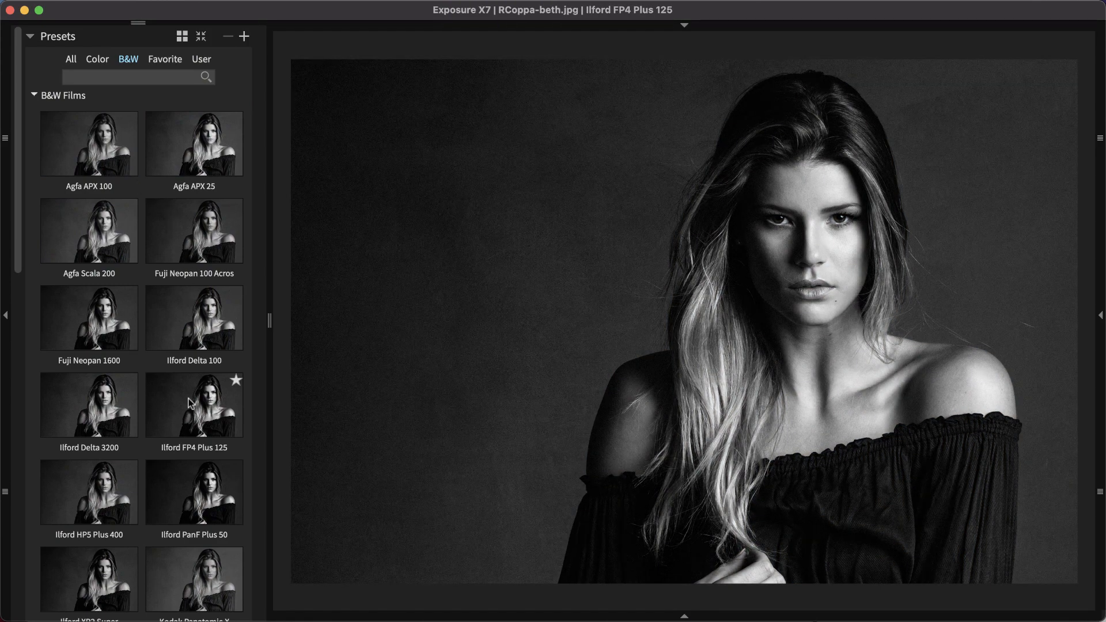
Browse the B&W Films presets and preview Ilford FP4 Plus 125 and Agfa APX 100 on the woman's portrait.
scroll(189, 399, "down", 5)
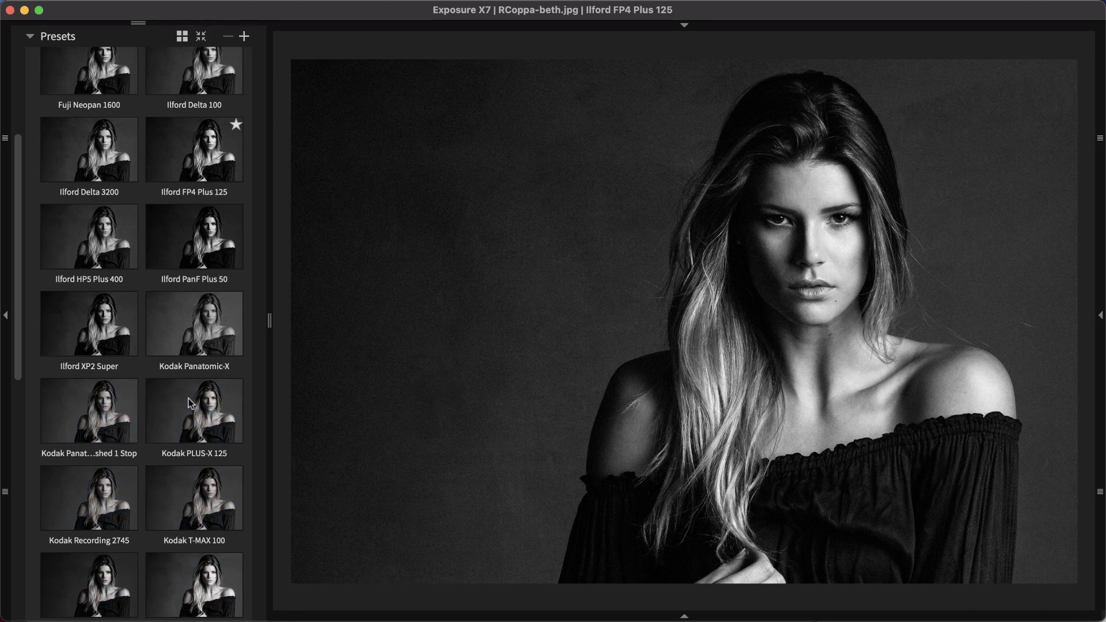
scroll(188, 399, "up", 5)
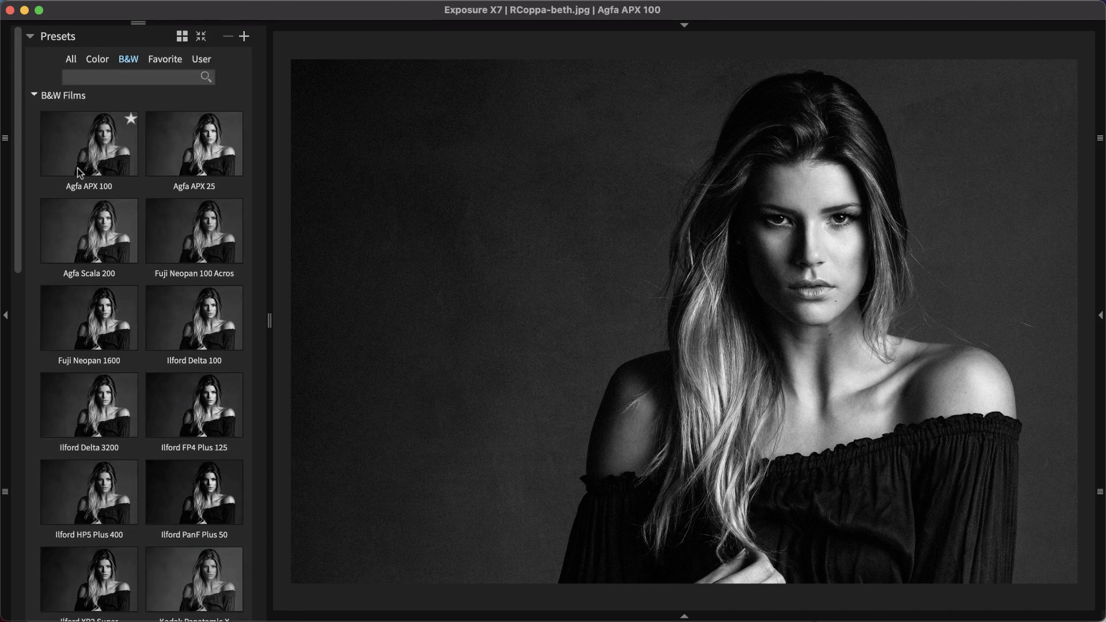
left_click(59, 97)
Browse the B&W Films - Low Contrast presets and preview Fuji Neopan 100 Acros and Kodak TRI-X 400 on the portrait.
left_click(53, 113)
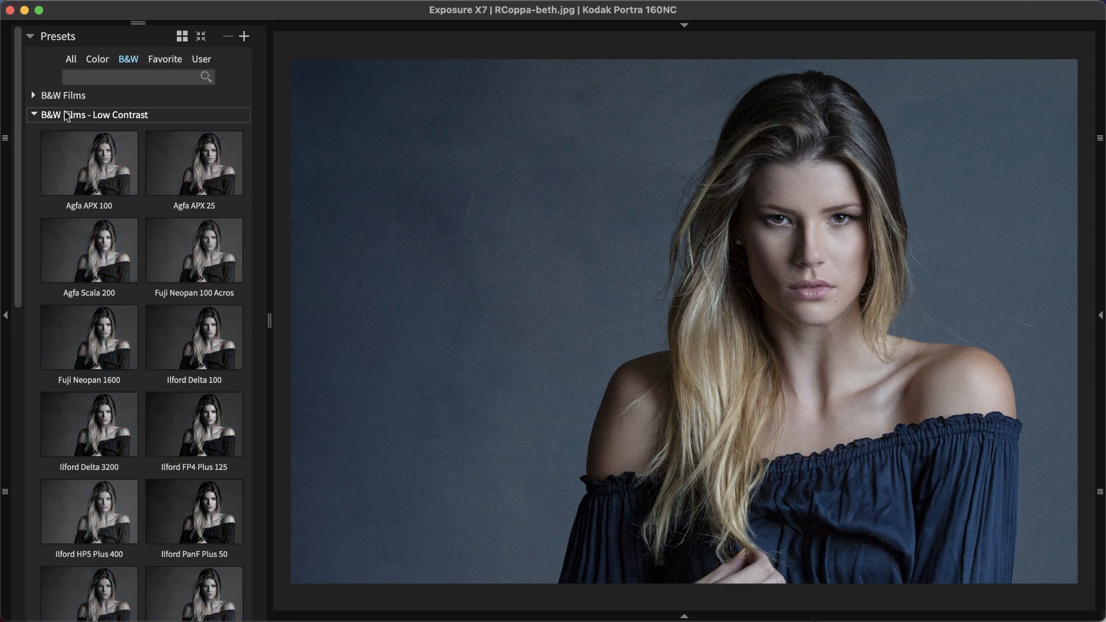
scroll(178, 233, "down", 6)
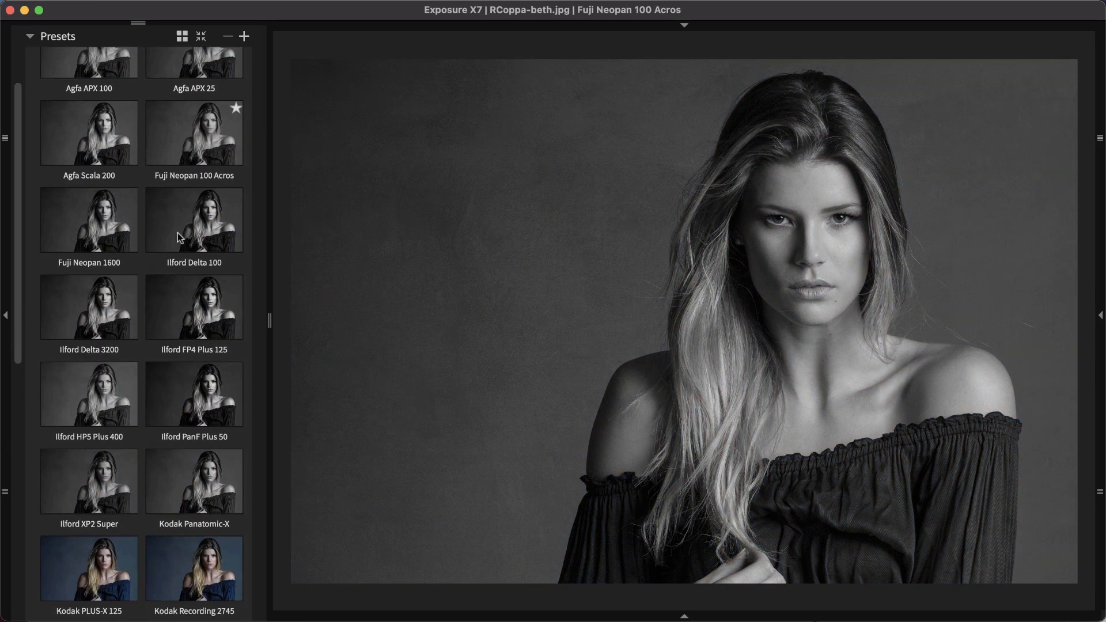
scroll(177, 233, "down", 3)
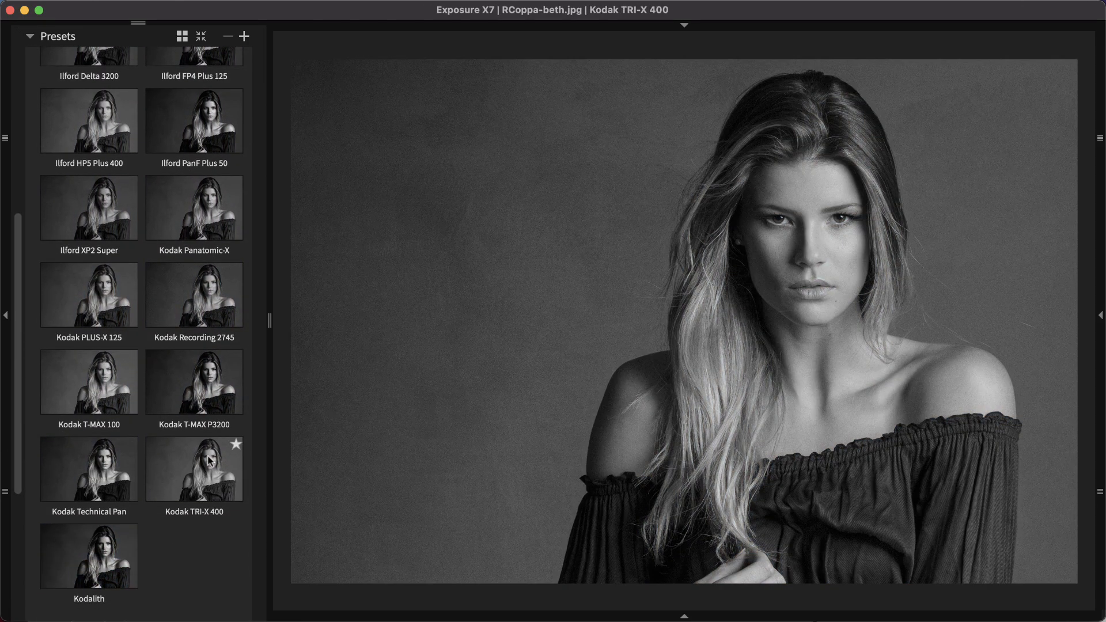
scroll(208, 459, "up", 10)
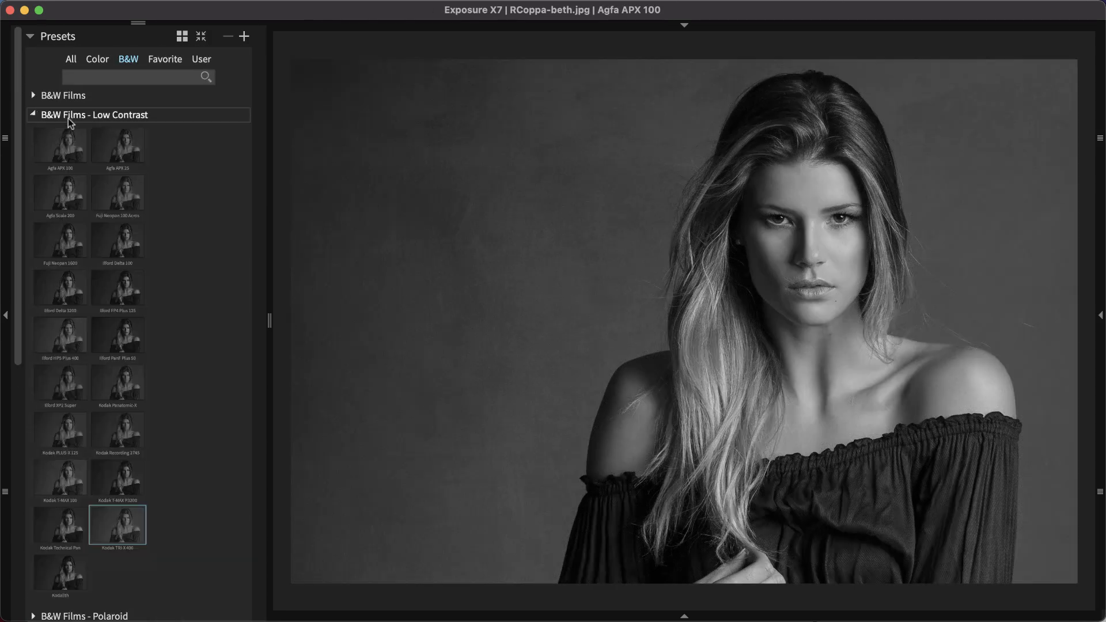
left_click(69, 118)
Browse the B&W Films - Vintage presets and preview Calotype - Sepia - High Contrast, Cyanotype, and Daguerreotype - Scratches & Vignette.
left_click(64, 156)
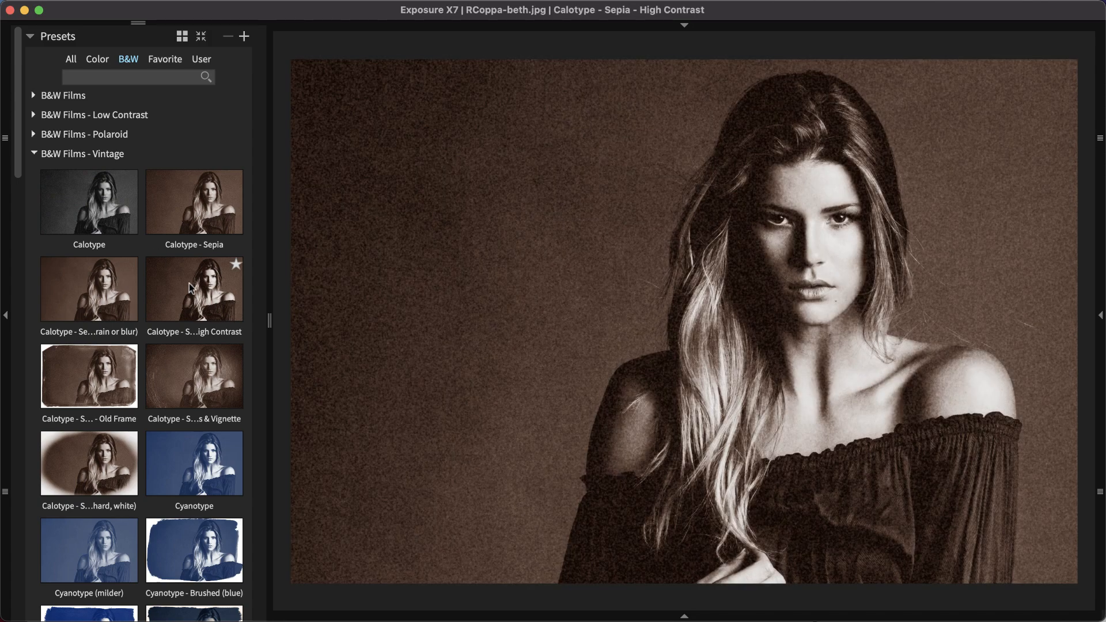
scroll(192, 286, "down", 5)
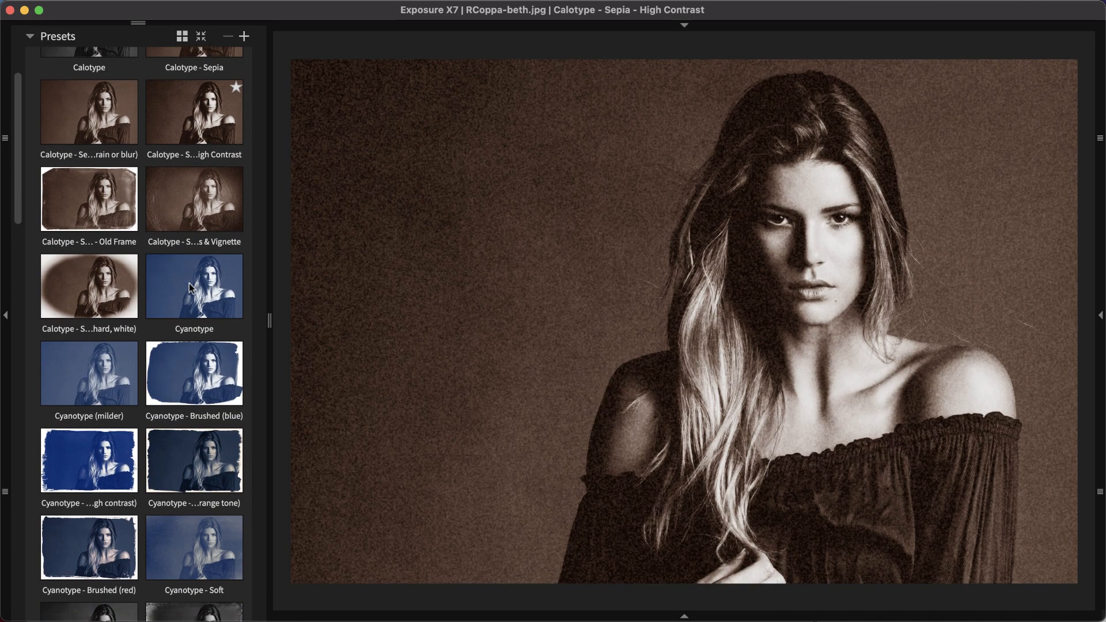
scroll(191, 285, "down", 10)
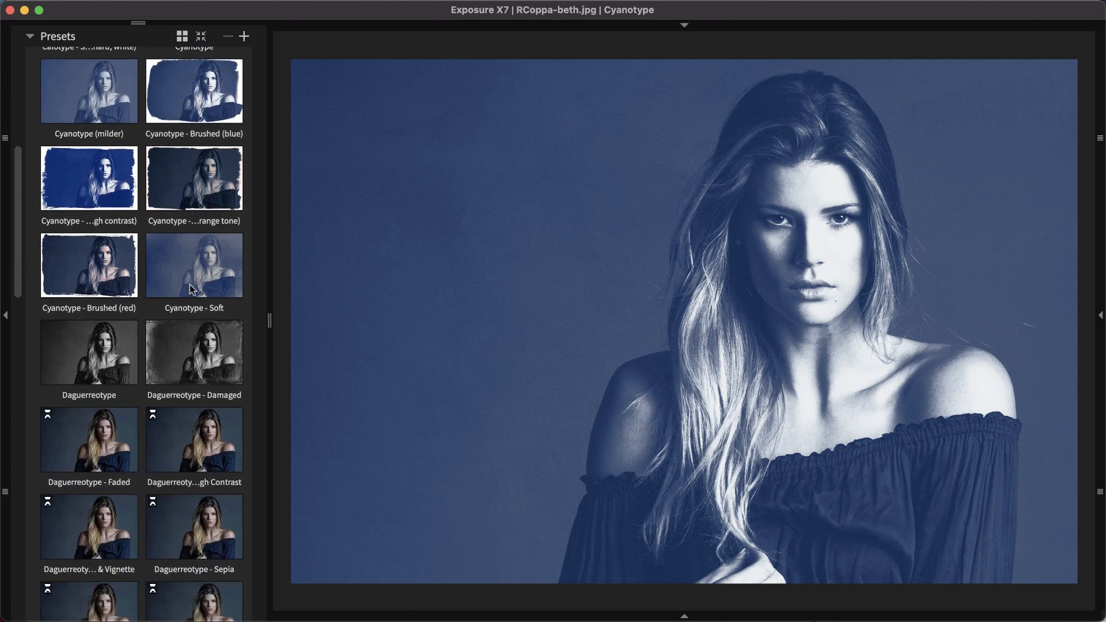
scroll(195, 307, "down", 5)
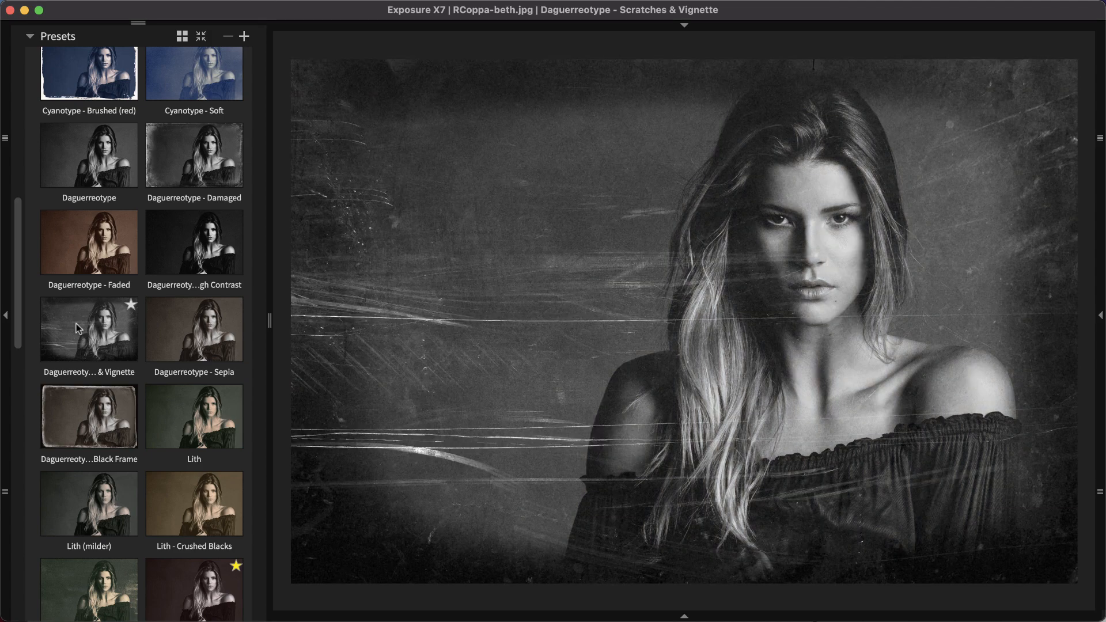
Browse the remaining B&W Films - Vintage presets and preview Lith - Grainy and Platinum Print 2 on the woman's portrait.
scroll(106, 416, "down", 13)
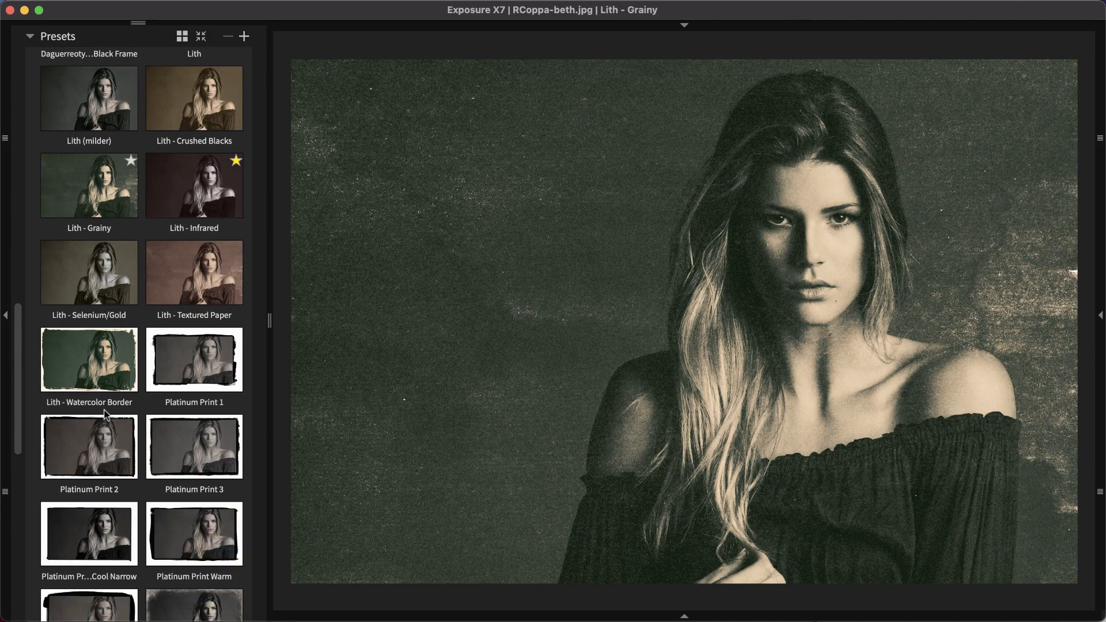
scroll(117, 436, "down", 7)
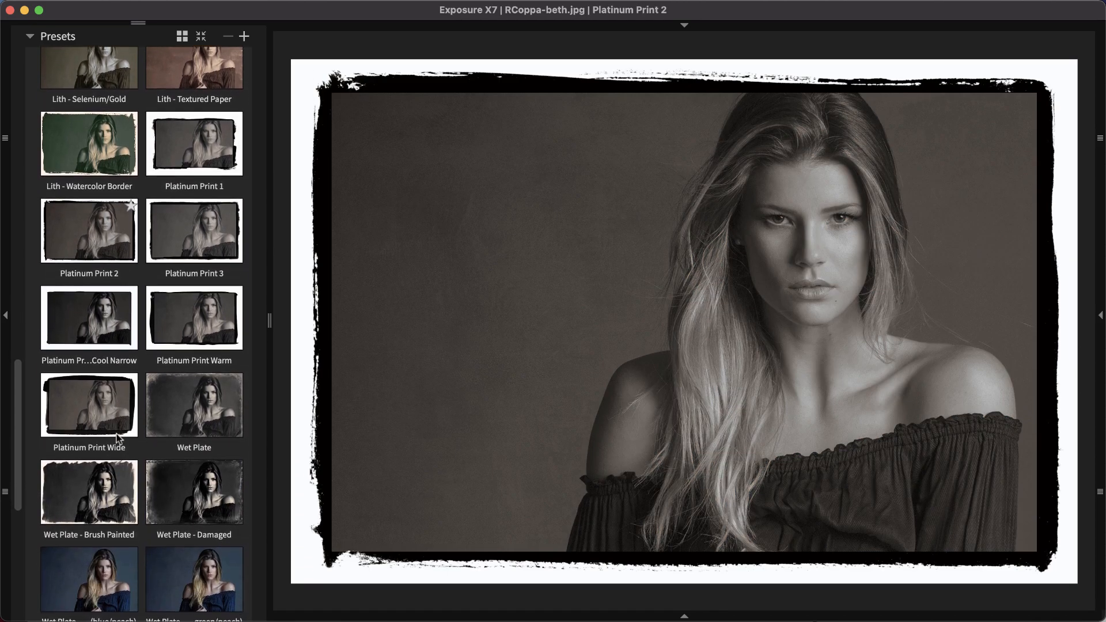
scroll(117, 435, "down", 1)
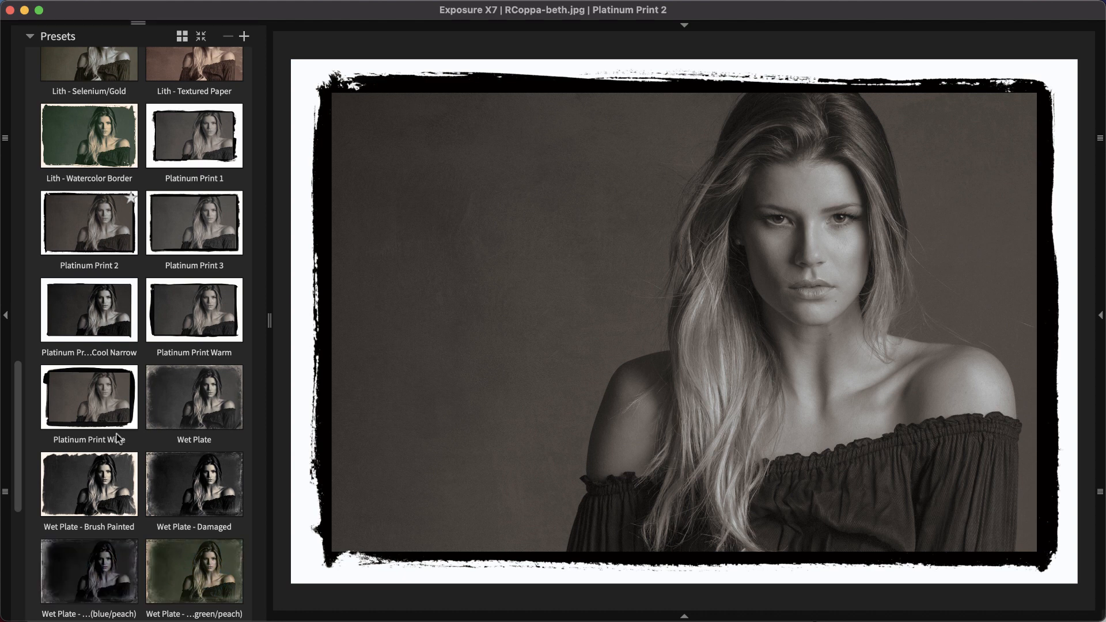
scroll(116, 435, "down", 4)
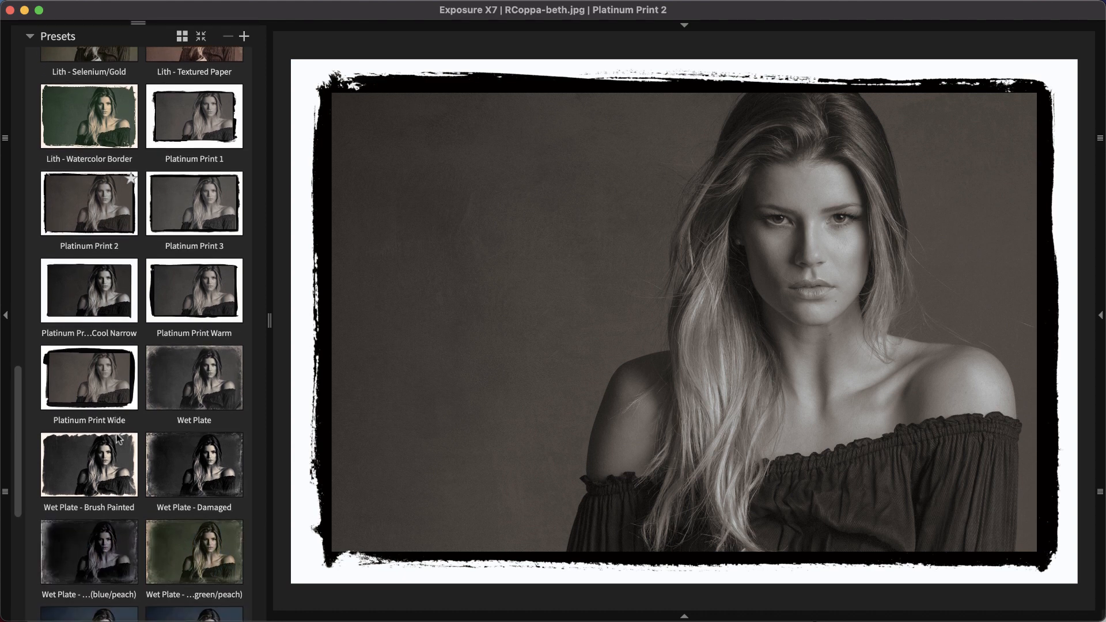
scroll(116, 437, "down", 3)
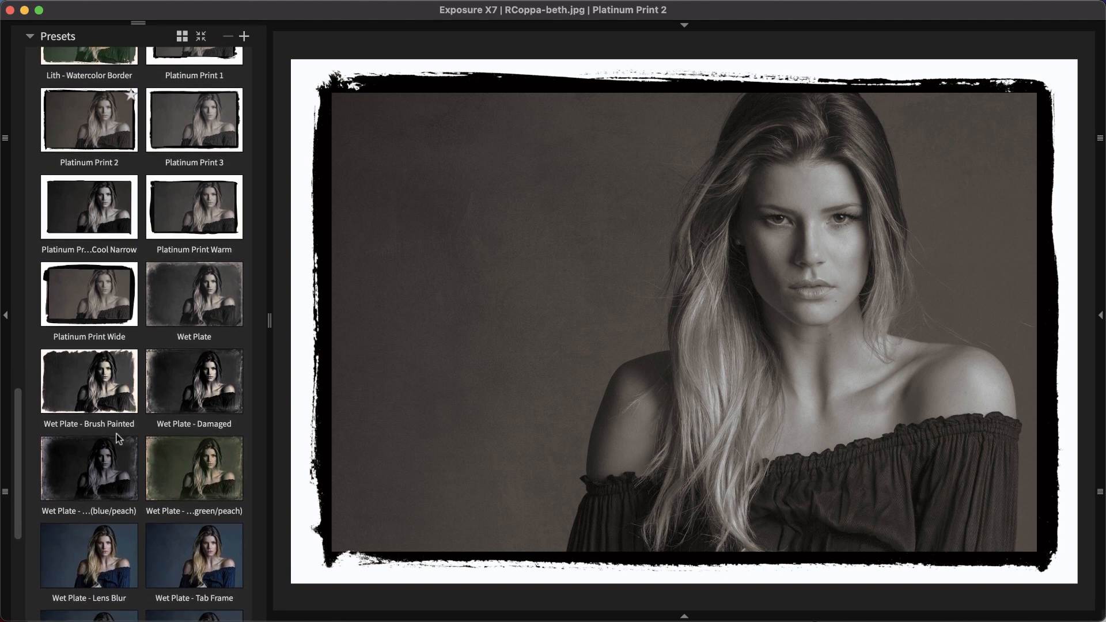
left_click(117, 441)
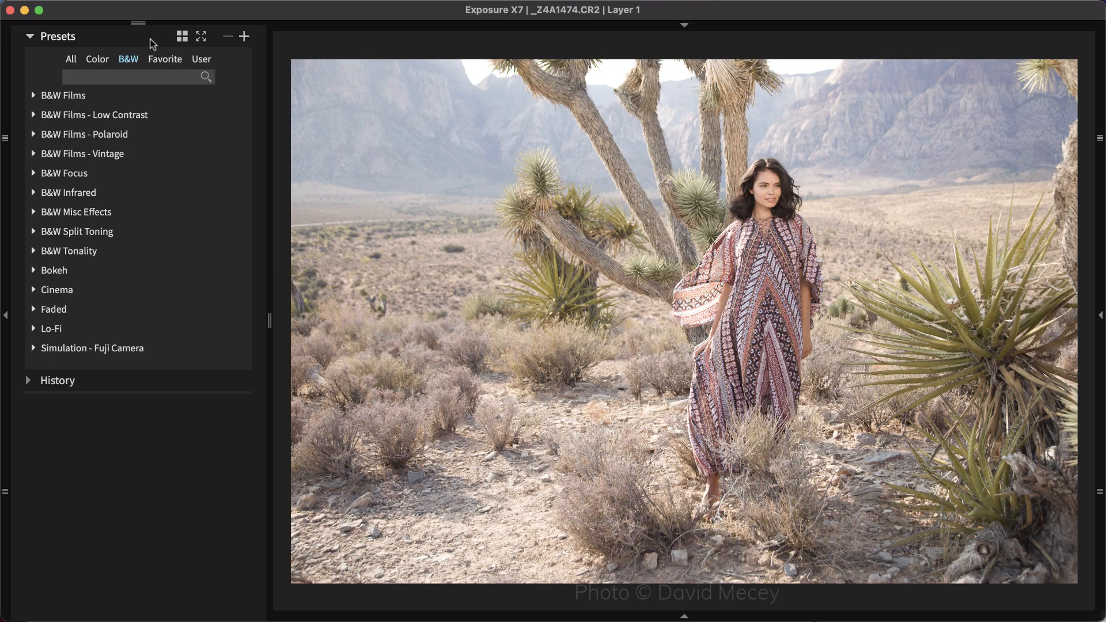
Browse the B&W Infrared presets and preview High Contrast, Kodak HIE - Halation Diffuse, and Kodak HIE - Halation Moderate Wide on the desert photo.
left_click(68, 192)
scroll(68, 192, "down", 5)
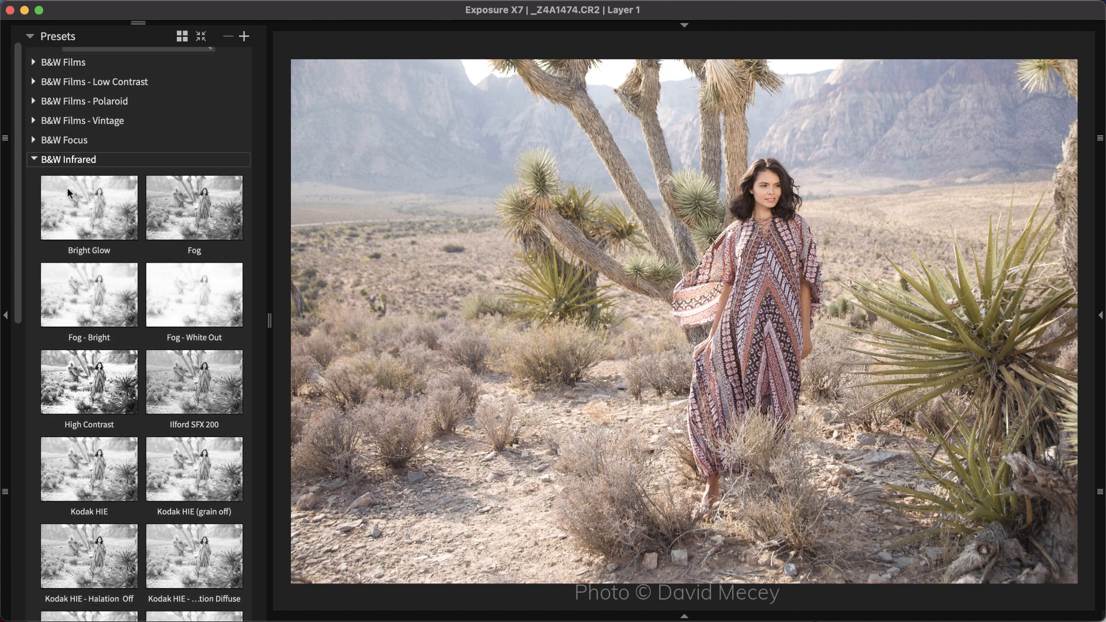
left_click(98, 251)
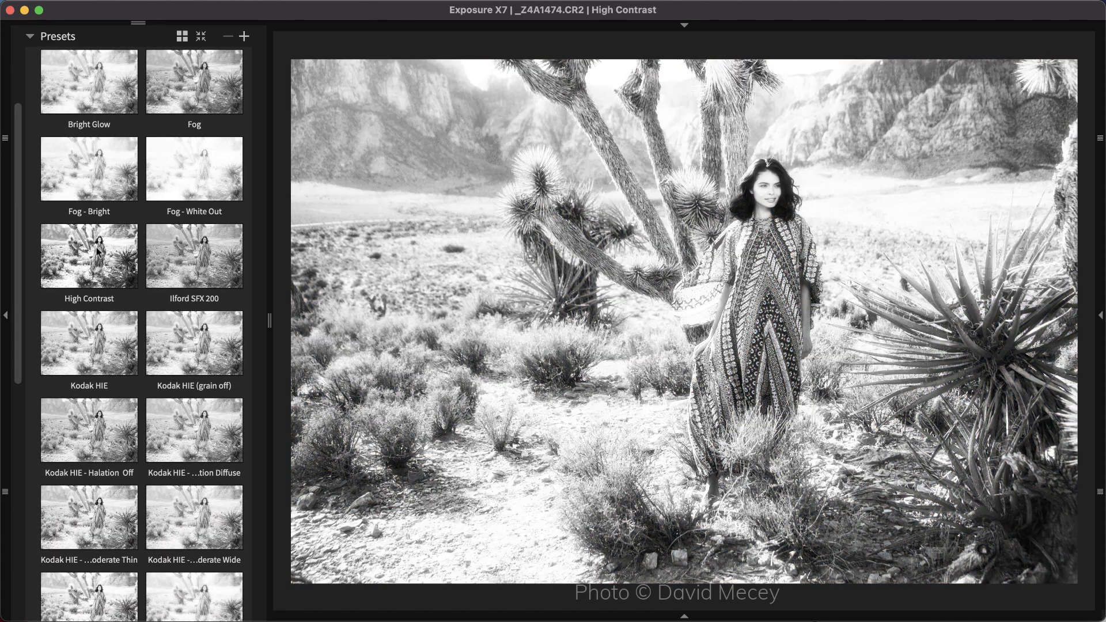
left_click(179, 285)
left_click(187, 433)
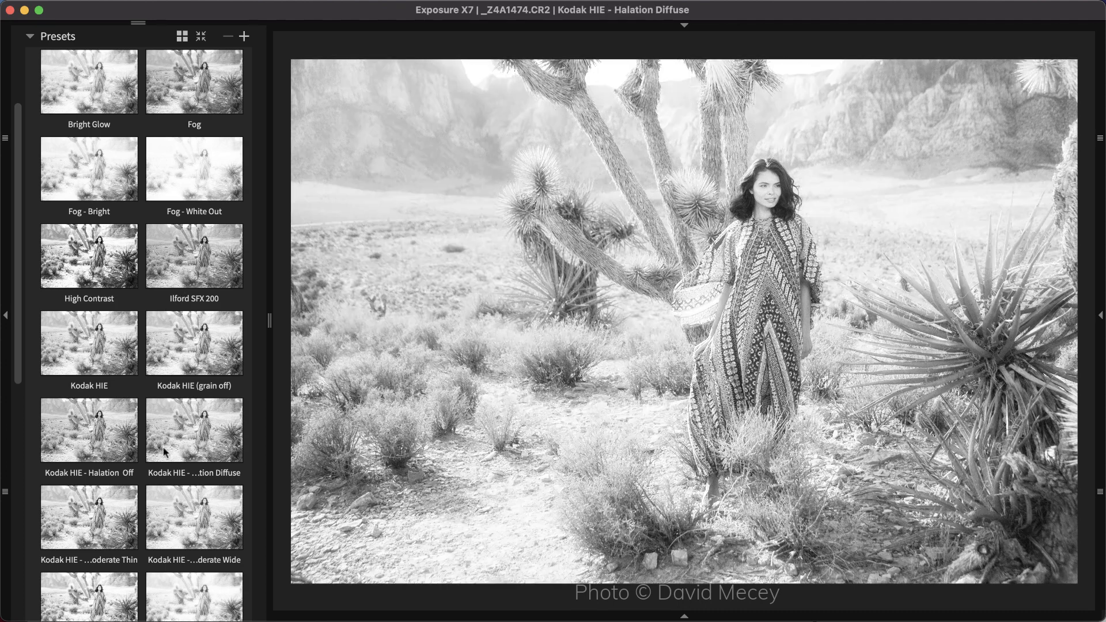
left_click(190, 510)
scroll(190, 510, "down", 2)
scroll(191, 515, "down", 1)
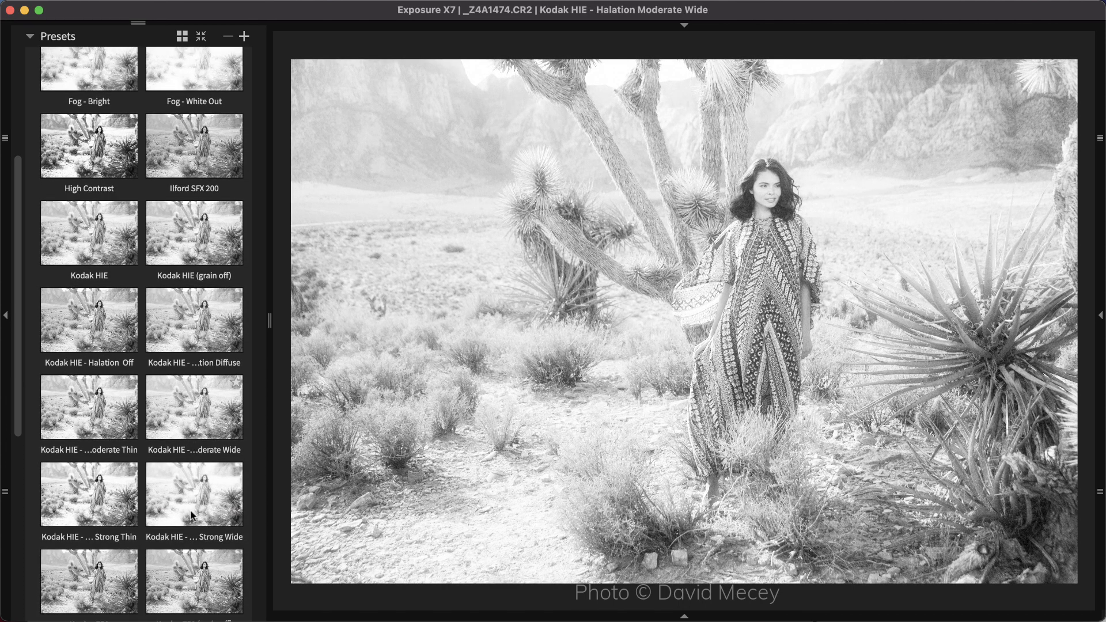
left_click(109, 507)
scroll(109, 506, "down", 6)
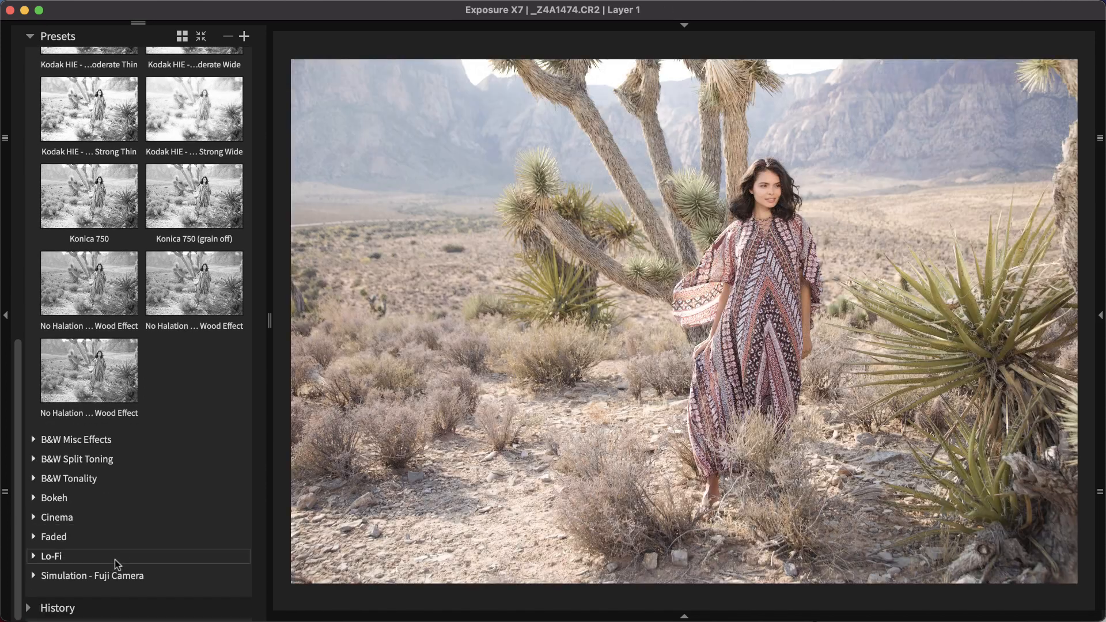
Show all presets and preview Fuji Sim Astia Soft, Classic Chrome, Neg Std, and Acros Std from the Simulation - Fuji Camera category.
left_click(124, 576)
left_click(175, 602)
scroll(175, 551, "up", 8)
scroll(176, 551, "up", 3)
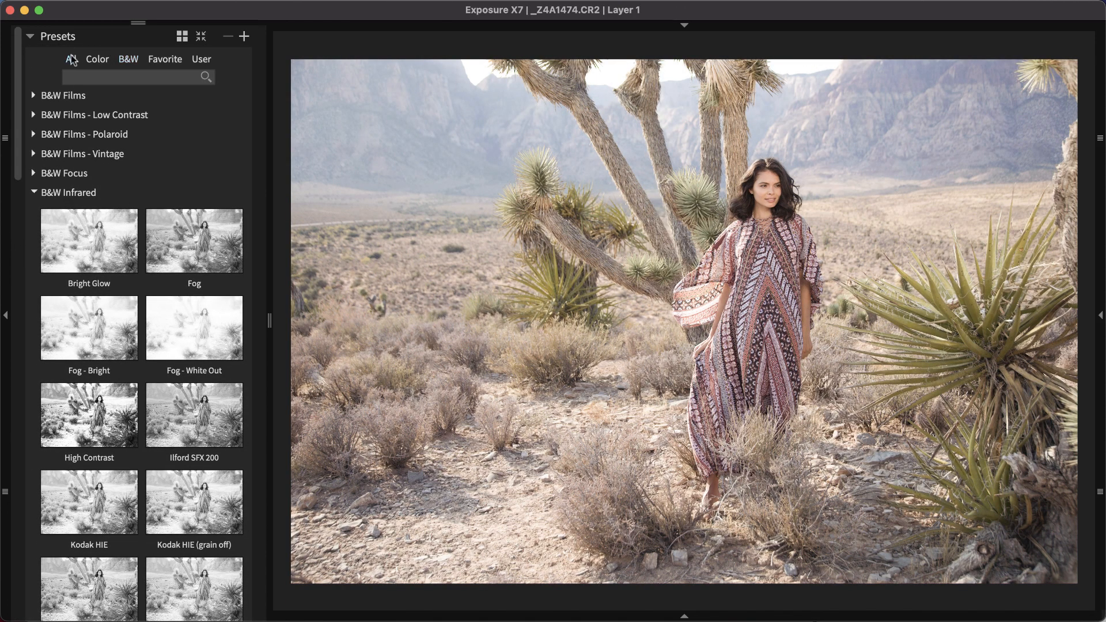
scroll(86, 113, "down", 15)
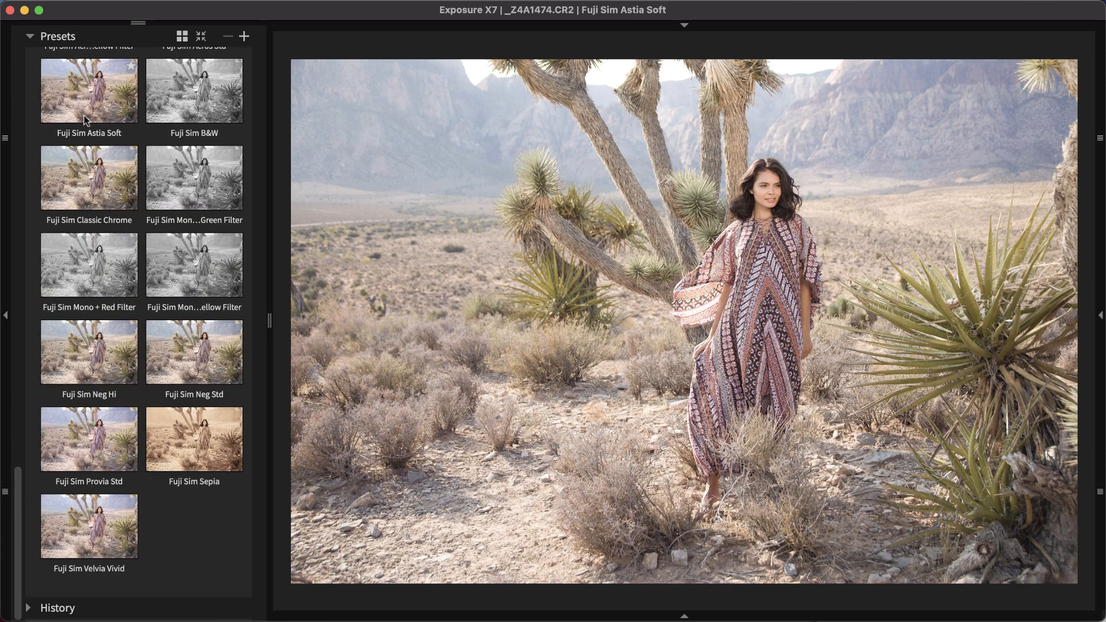
scroll(97, 150, "up", 1)
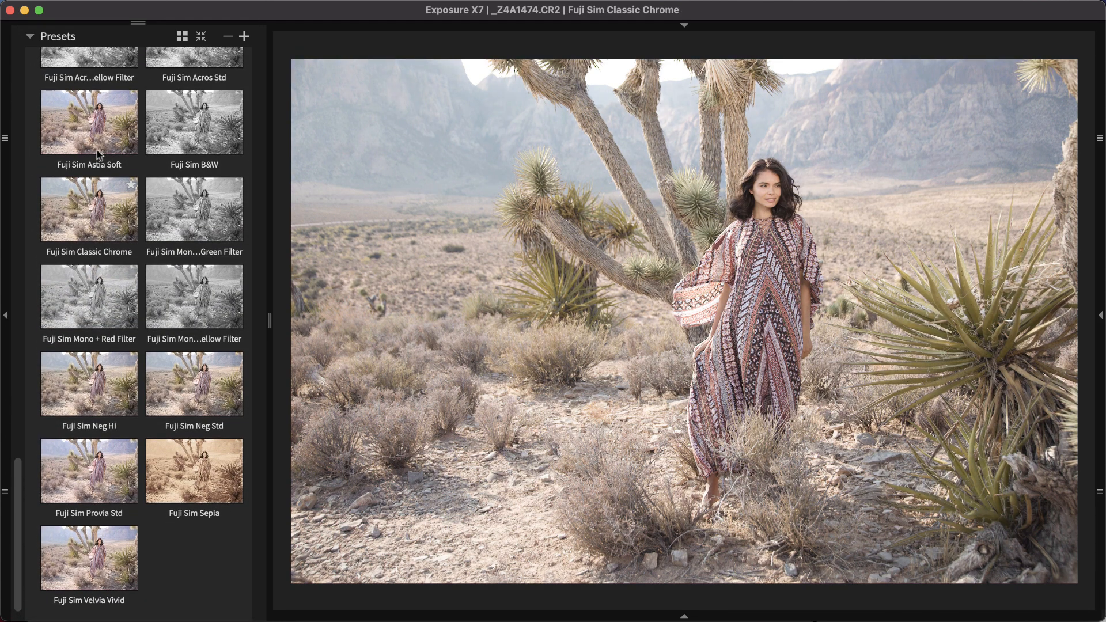
scroll(97, 150, "up", 1)
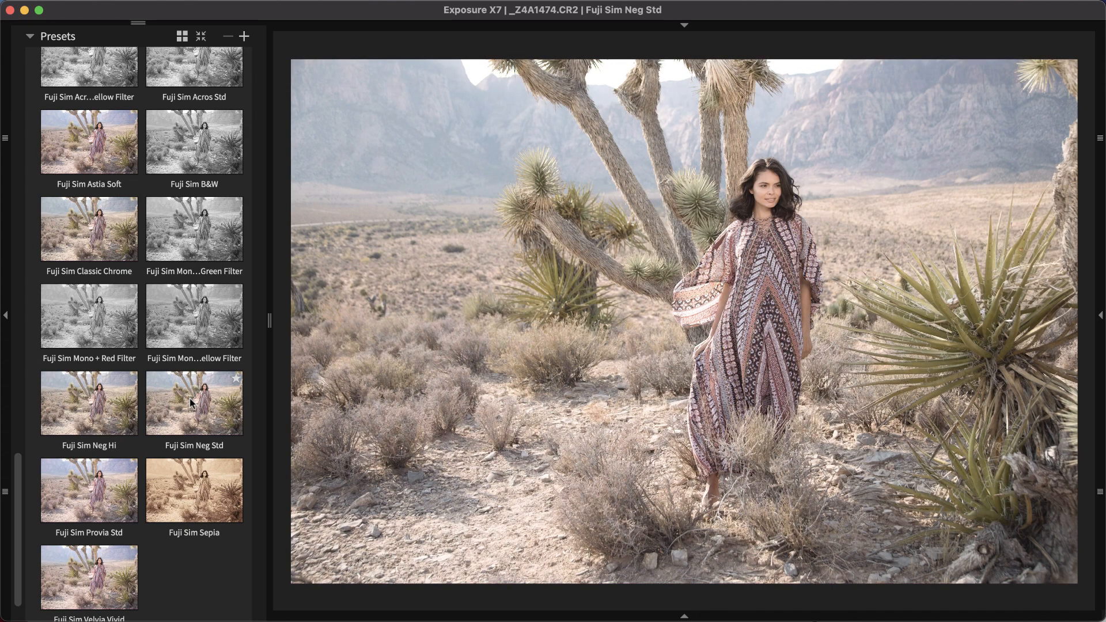
scroll(189, 399, "up", 10)
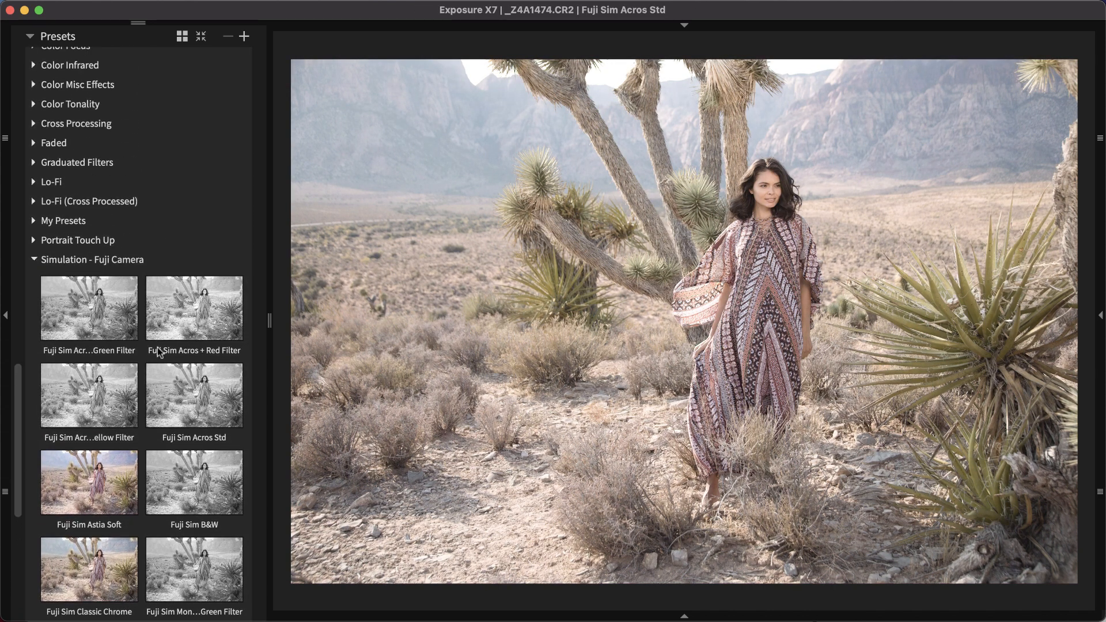
left_click(86, 261)
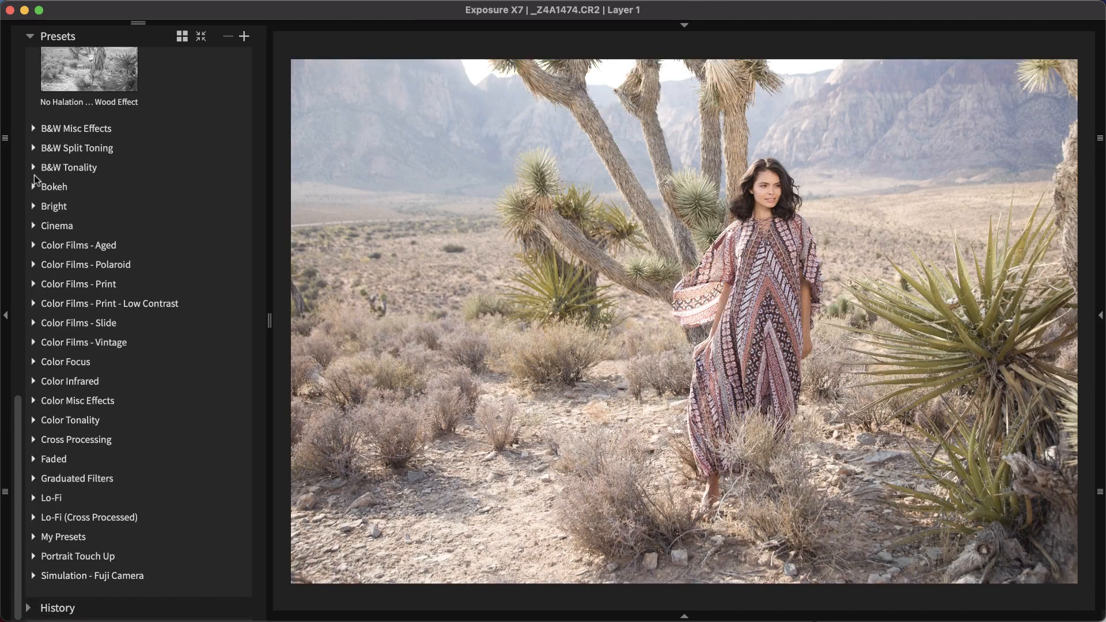
Browse the B&W Split Toning presets and preview FSA Red Bleach and Platinum on the desert photo.
left_click(47, 151)
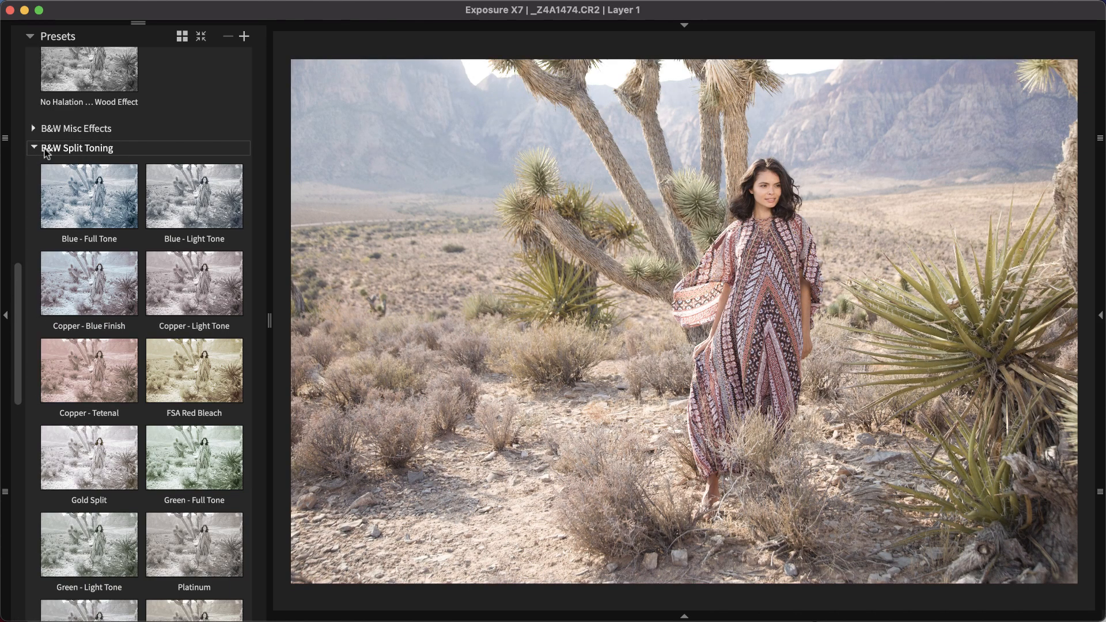
scroll(46, 153, "down", 2)
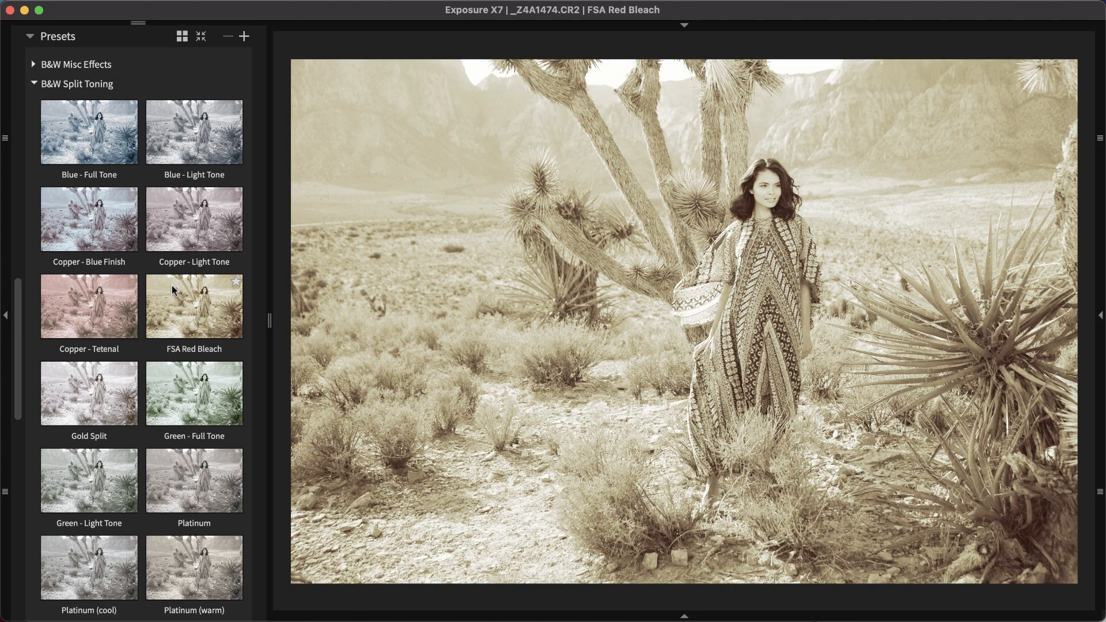
scroll(172, 288, "down", 5)
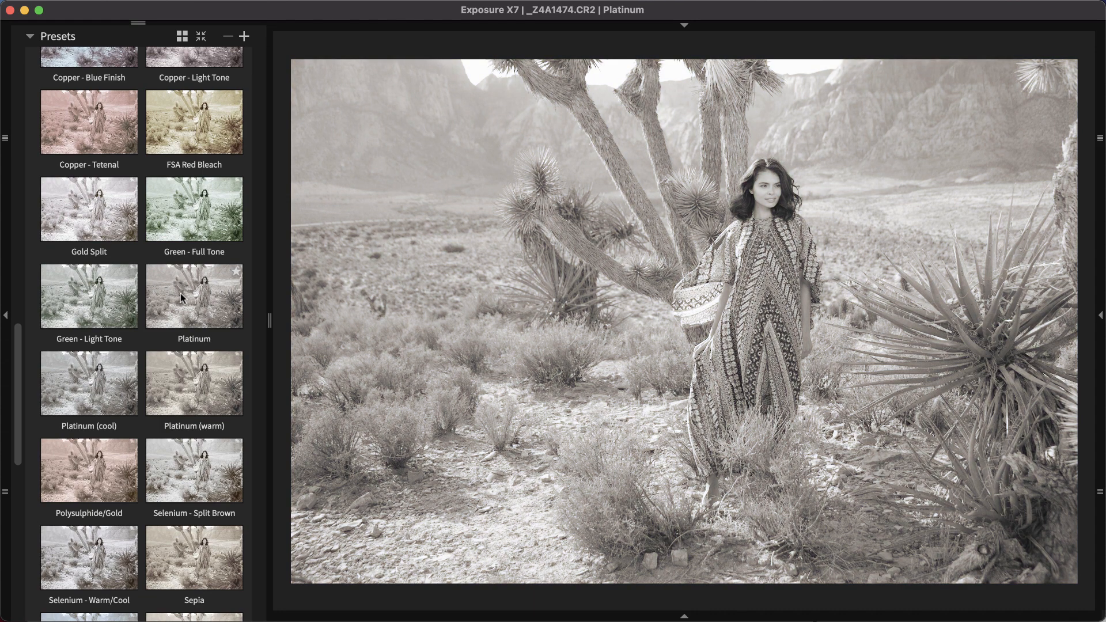
scroll(180, 294, "down", 2)
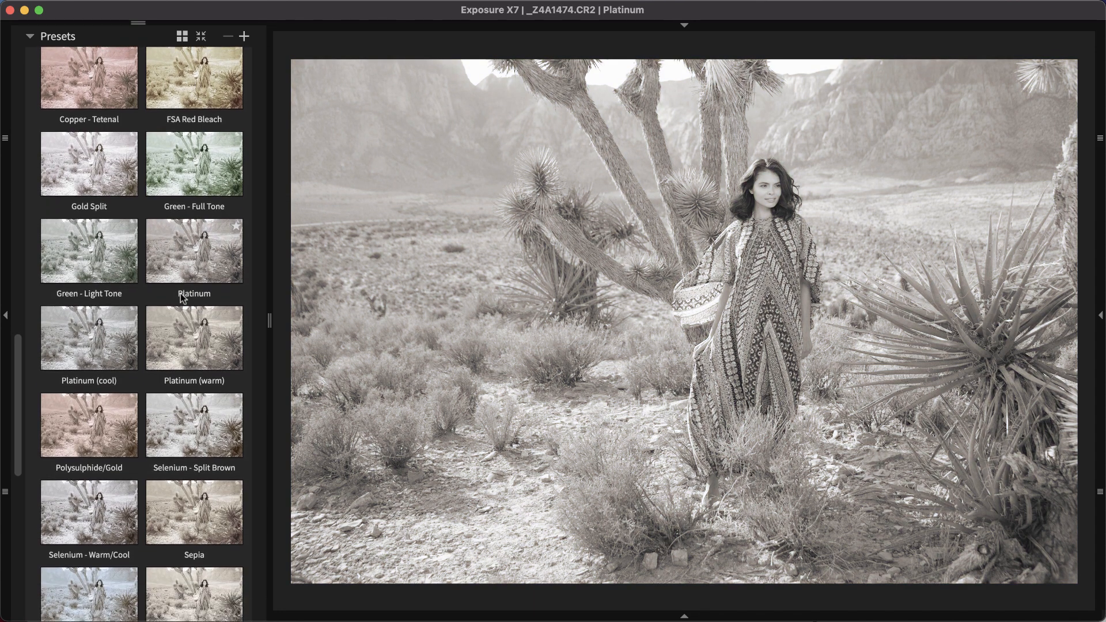